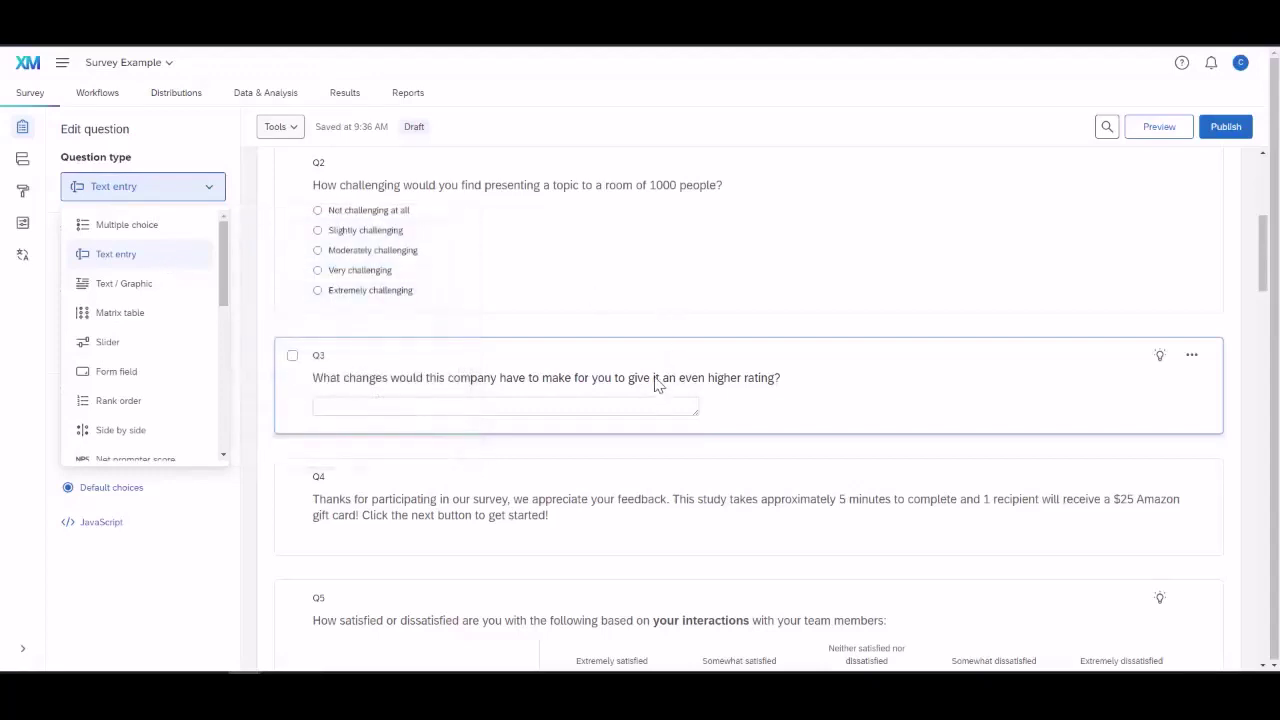
Keep Q3 as a single-line text entry question and edit its wording.
left_click(654, 377)
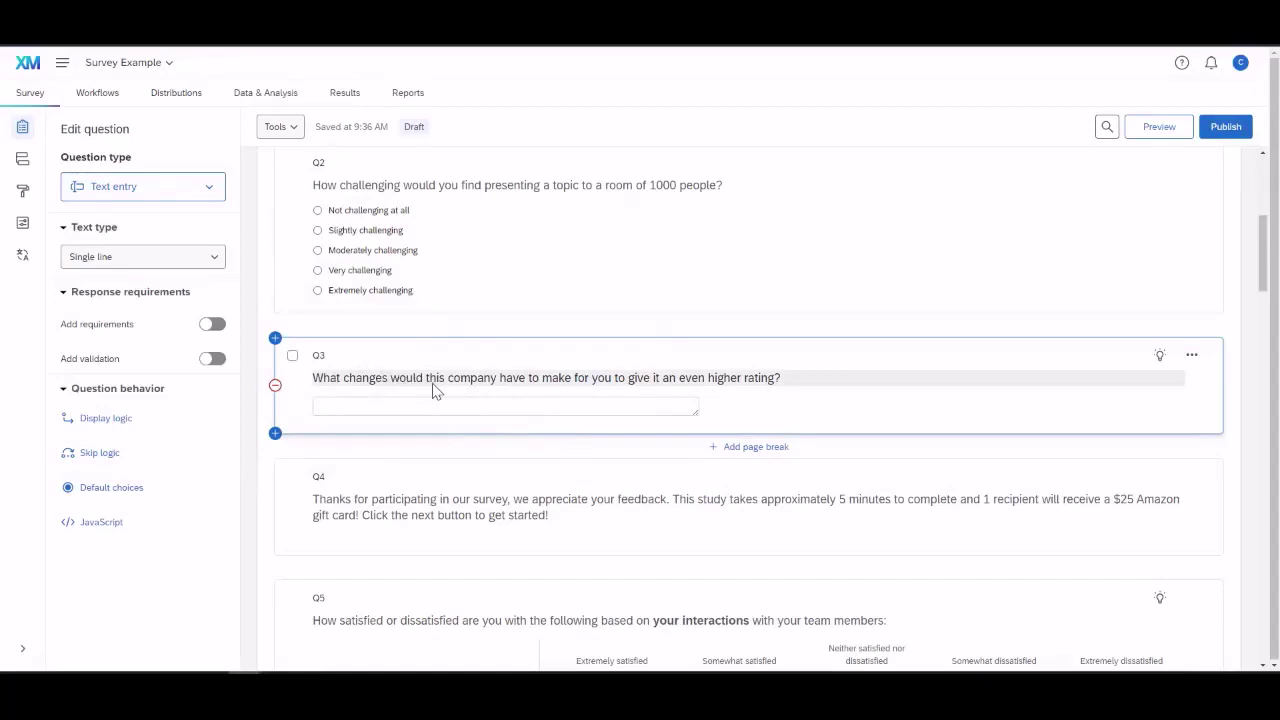
left_click(200, 254)
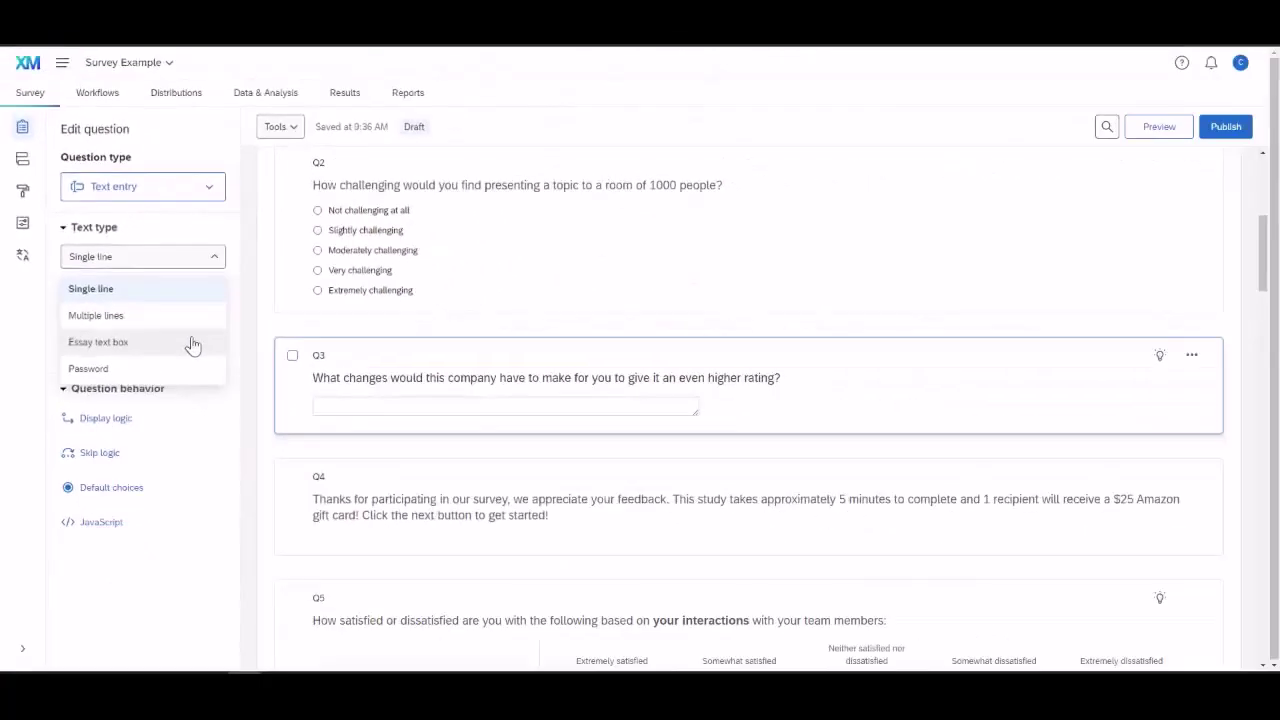
left_click(783, 378)
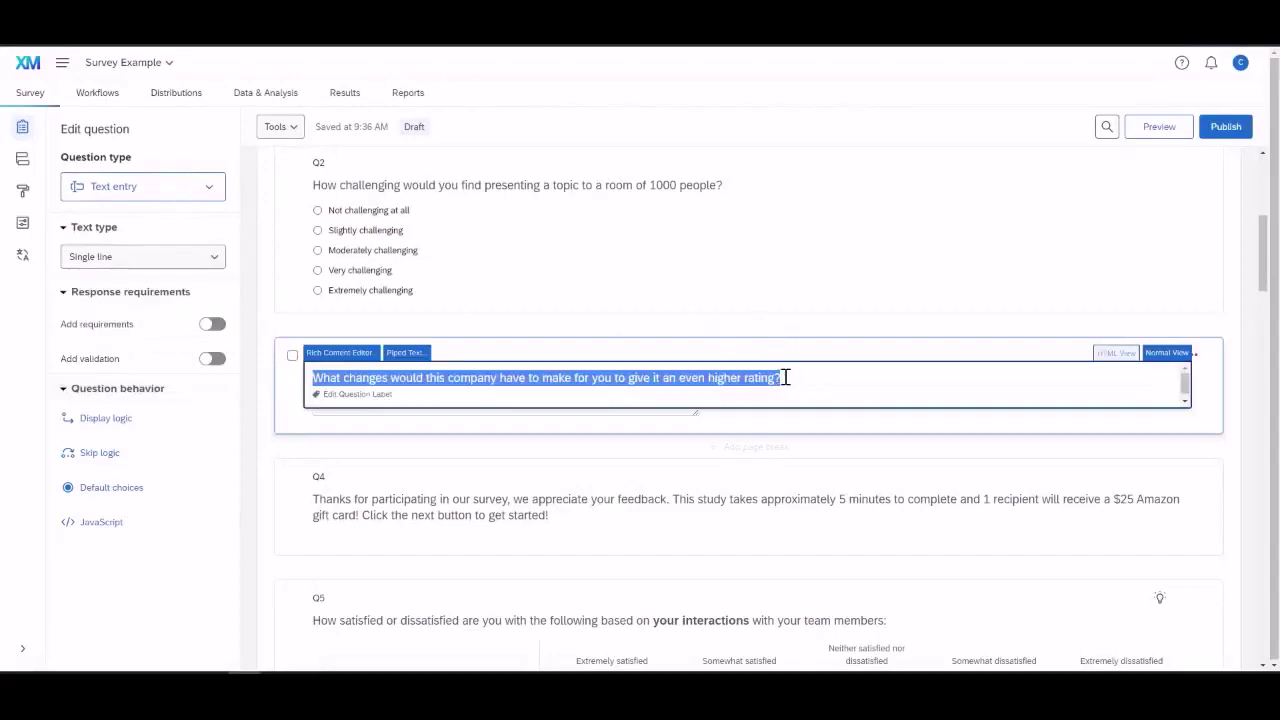
left_click(289, 409)
scroll(364, 399, "down", 3)
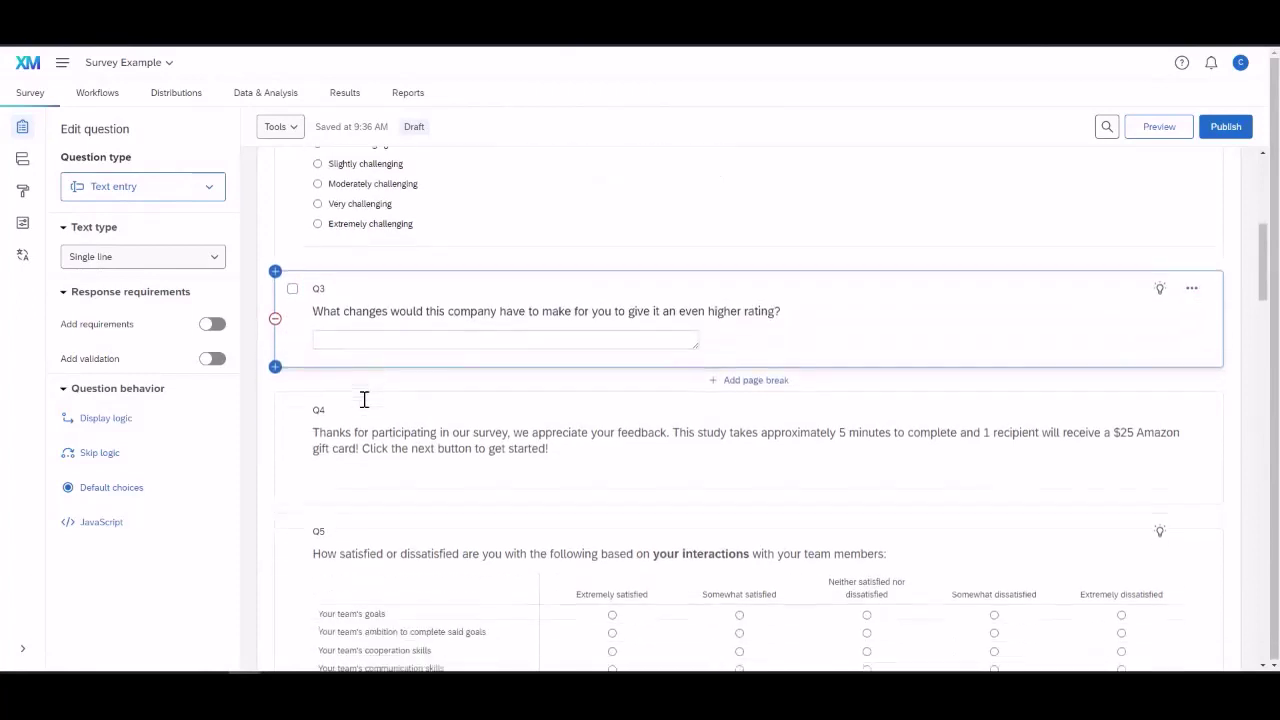
Keep Q4's thank-you message as a Text / Graphic item with Text content.
left_click(450, 372)
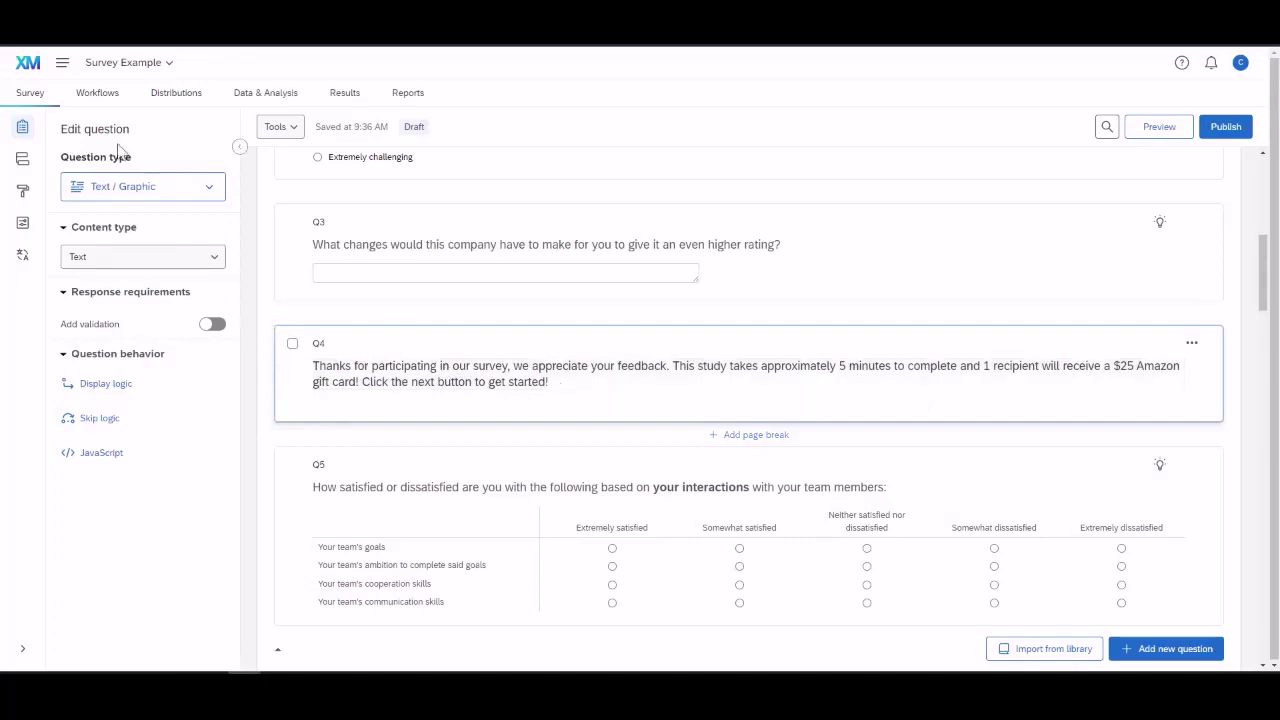
left_click(210, 188)
left_click(210, 188)
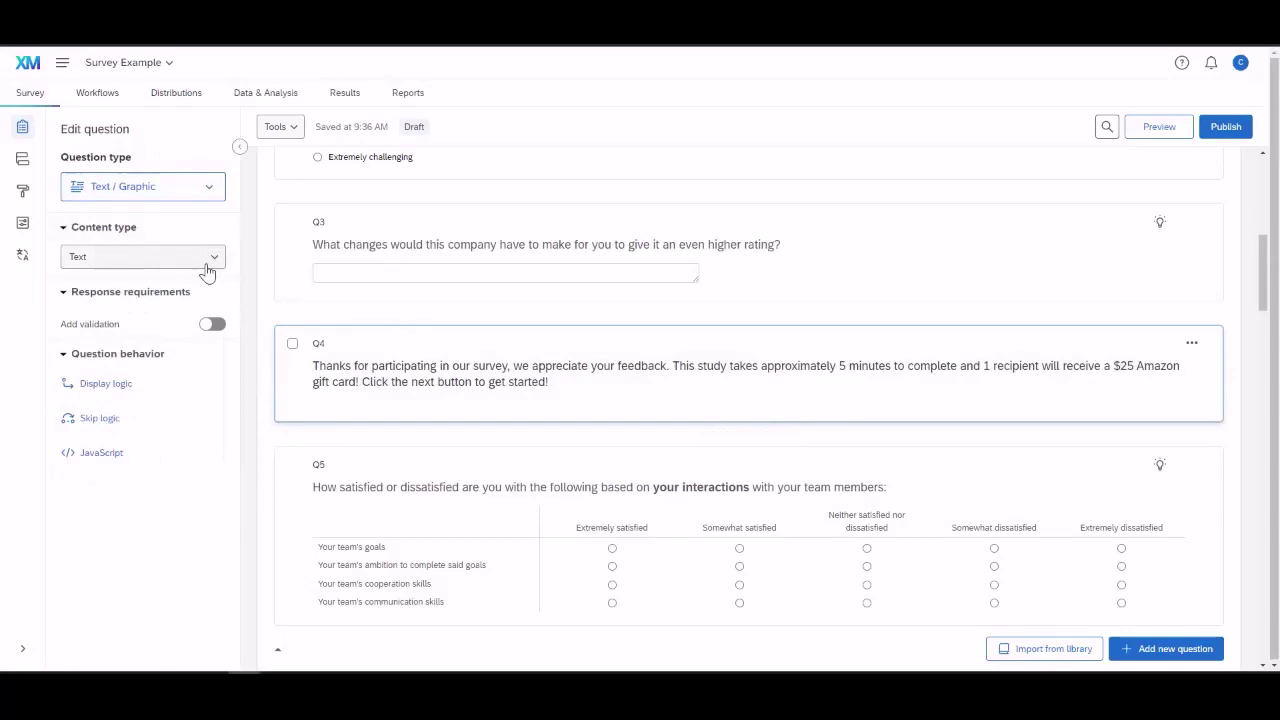
left_click(213, 260)
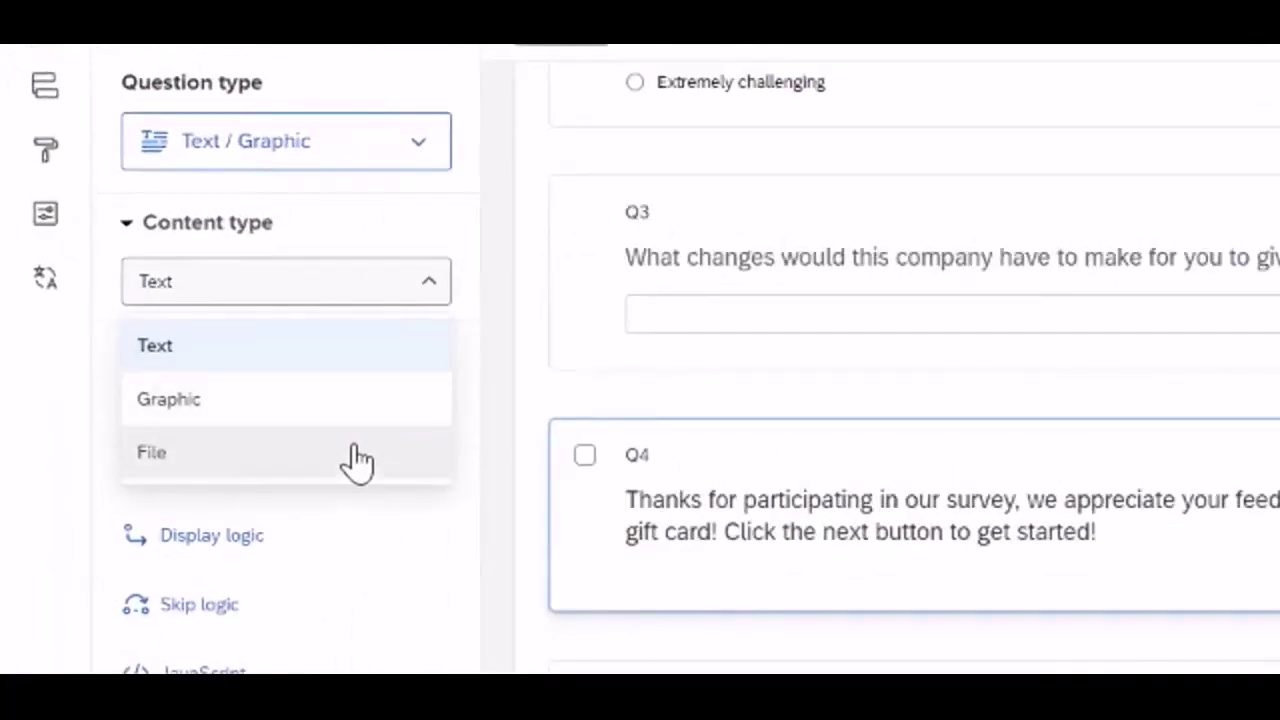
left_click(428, 281)
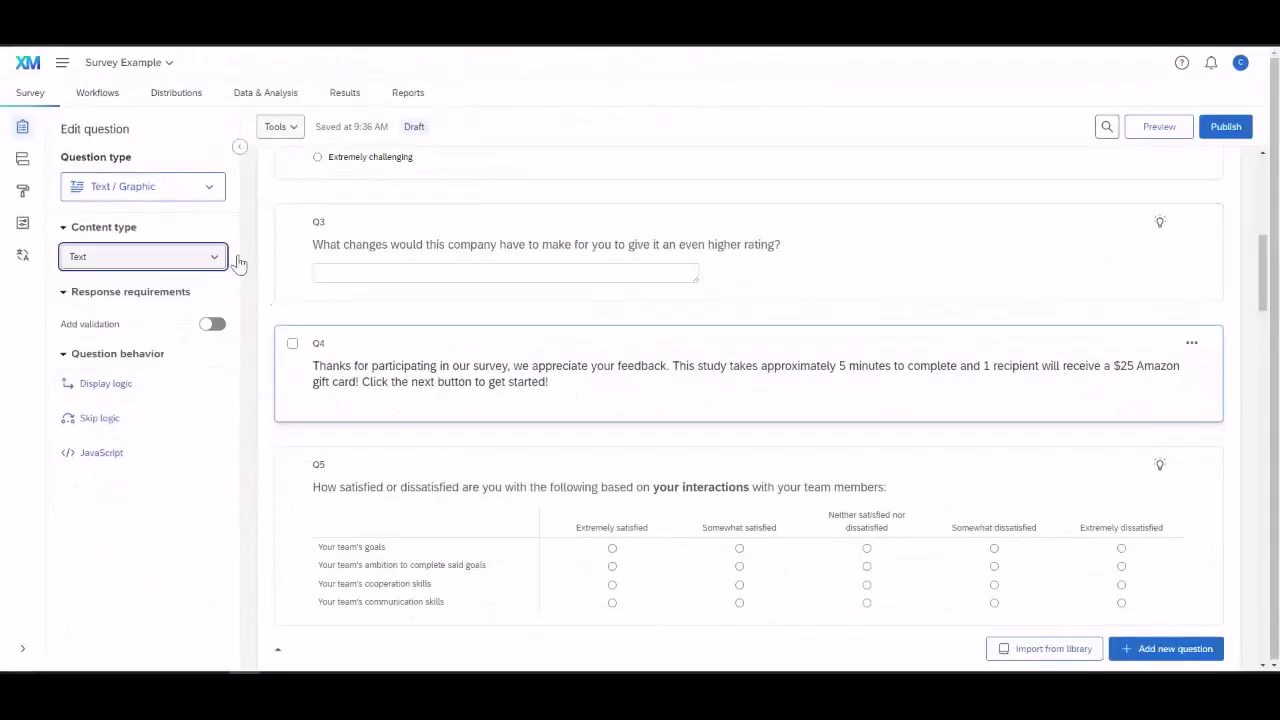
Try Bipolar, Rank order and Constant sum matrix types on Q5, then return it to Likert.
left_click(571, 471)
scroll(571, 471, "down", 3)
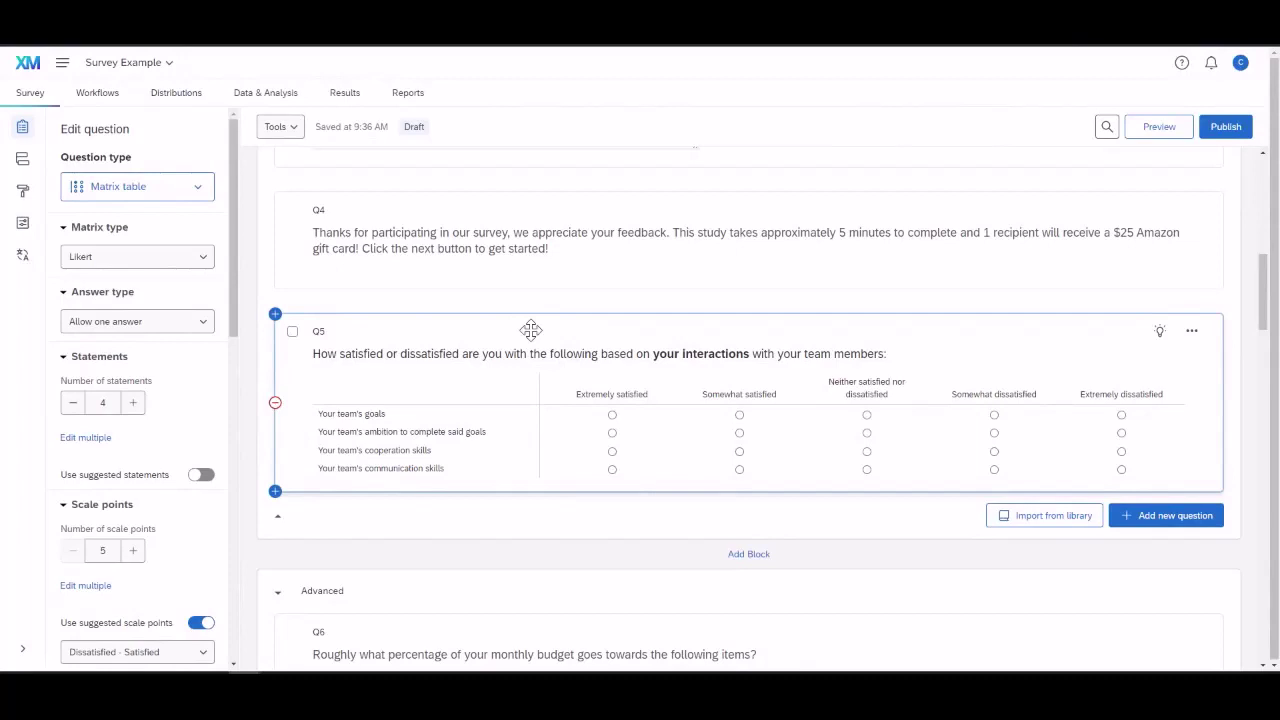
left_click(201, 258)
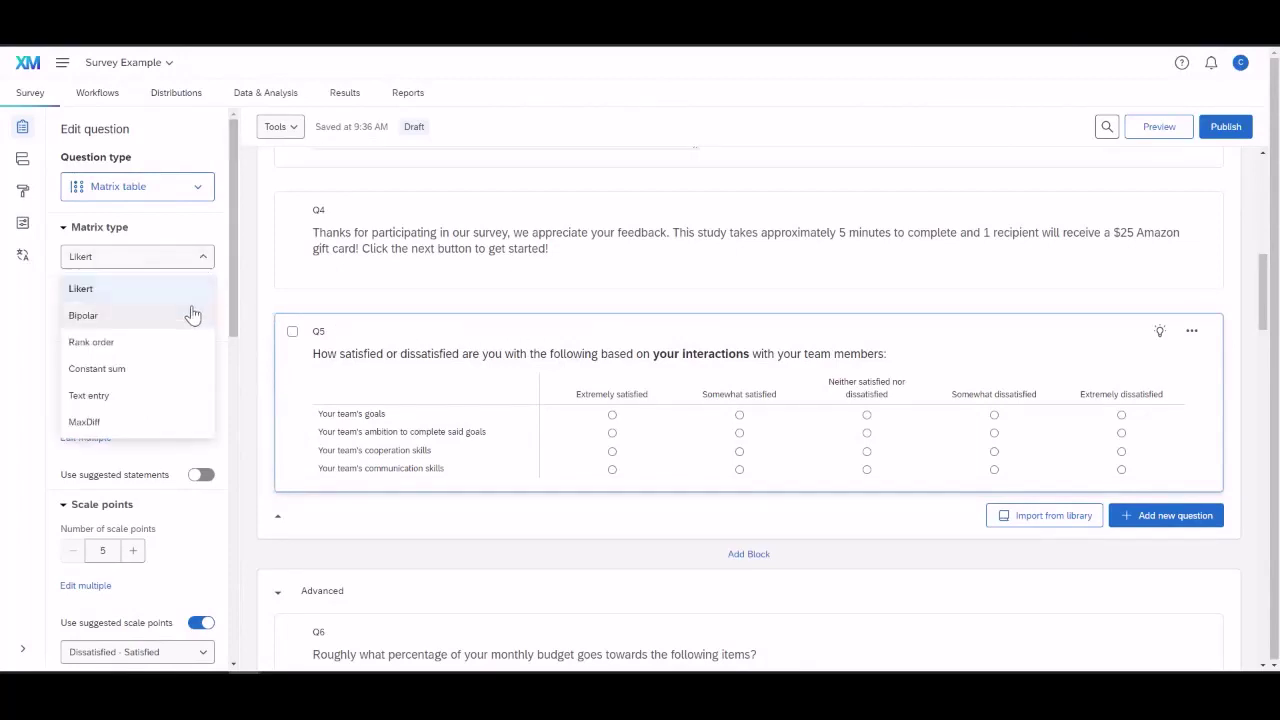
left_click(192, 315)
left_click(196, 262)
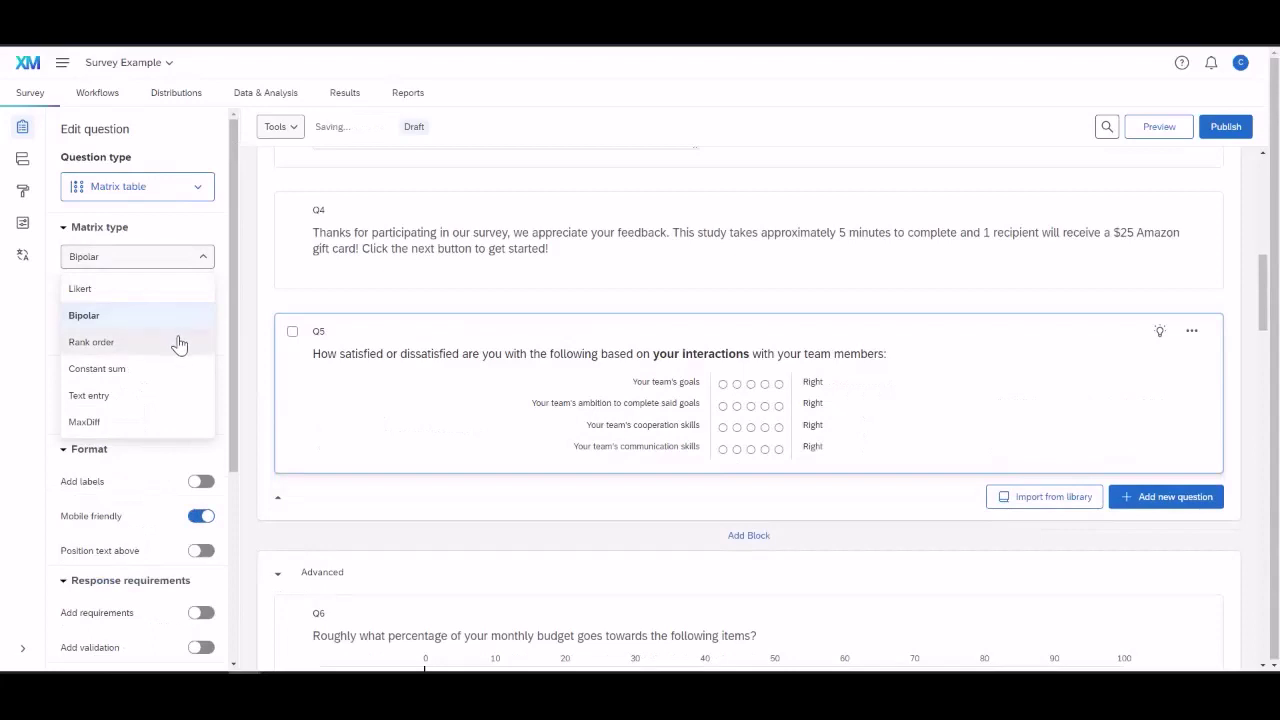
left_click(178, 342)
left_click(200, 257)
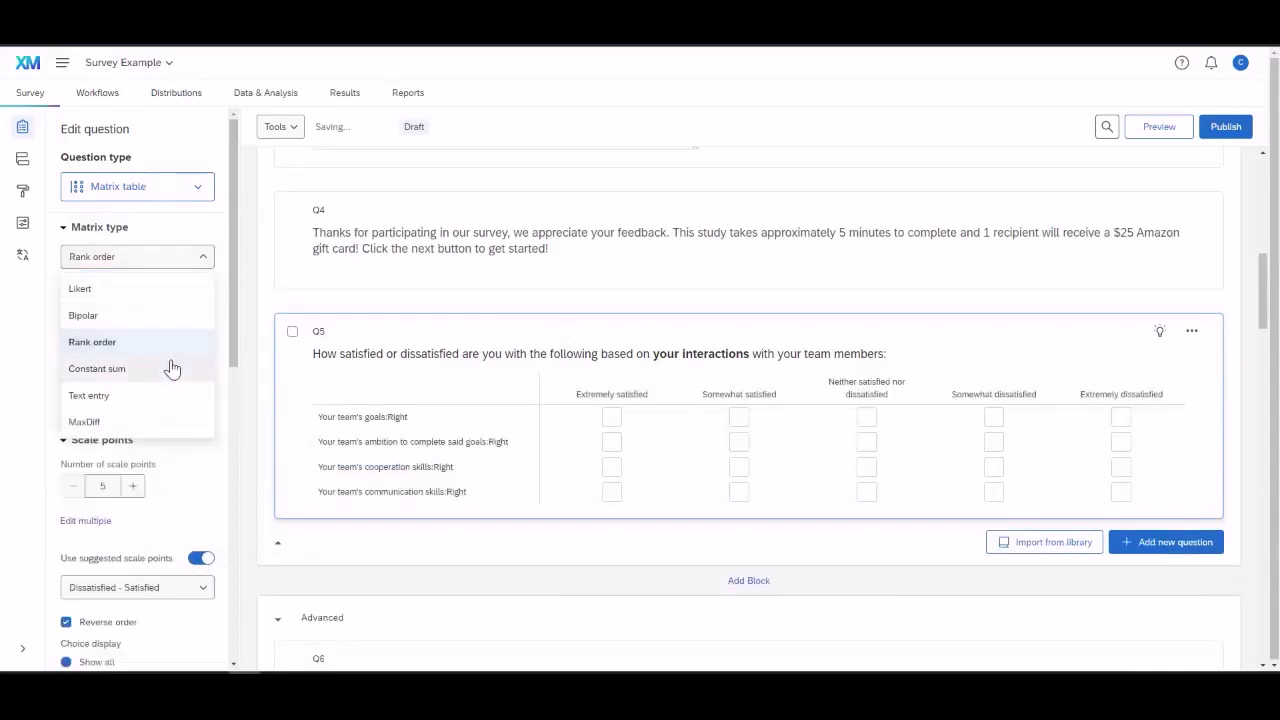
left_click(172, 369)
left_click(204, 254)
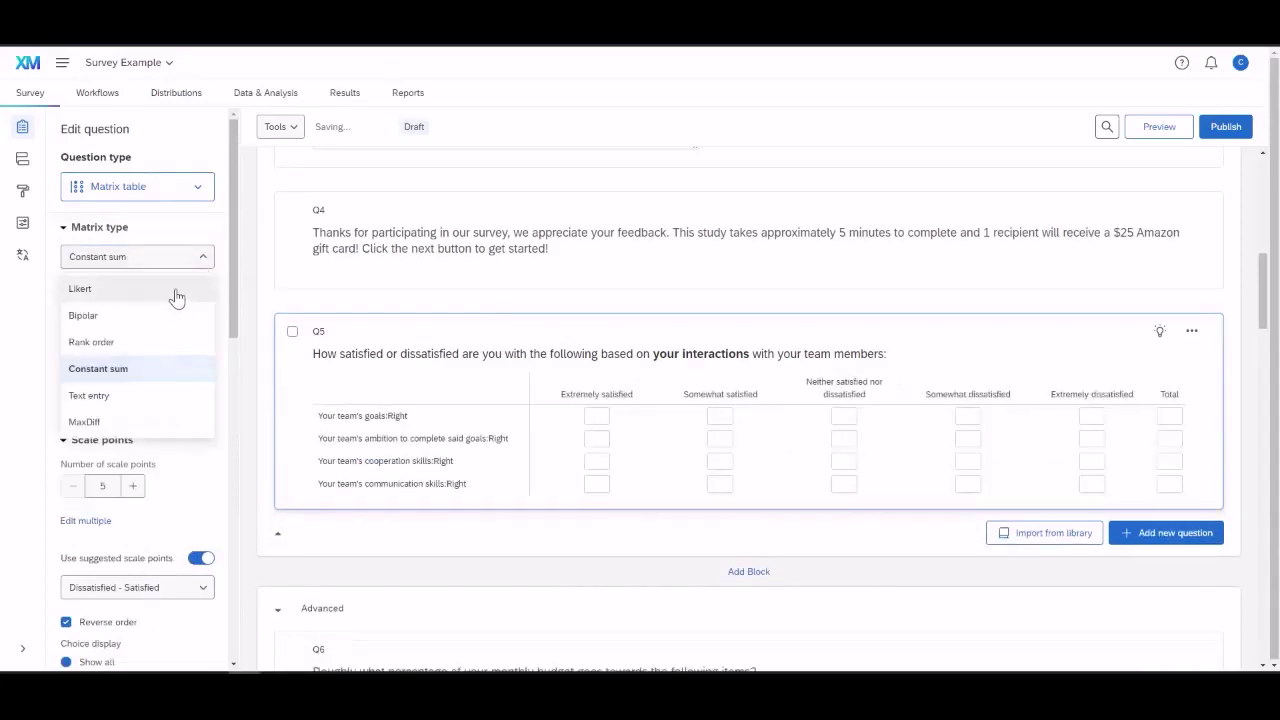
left_click(176, 297)
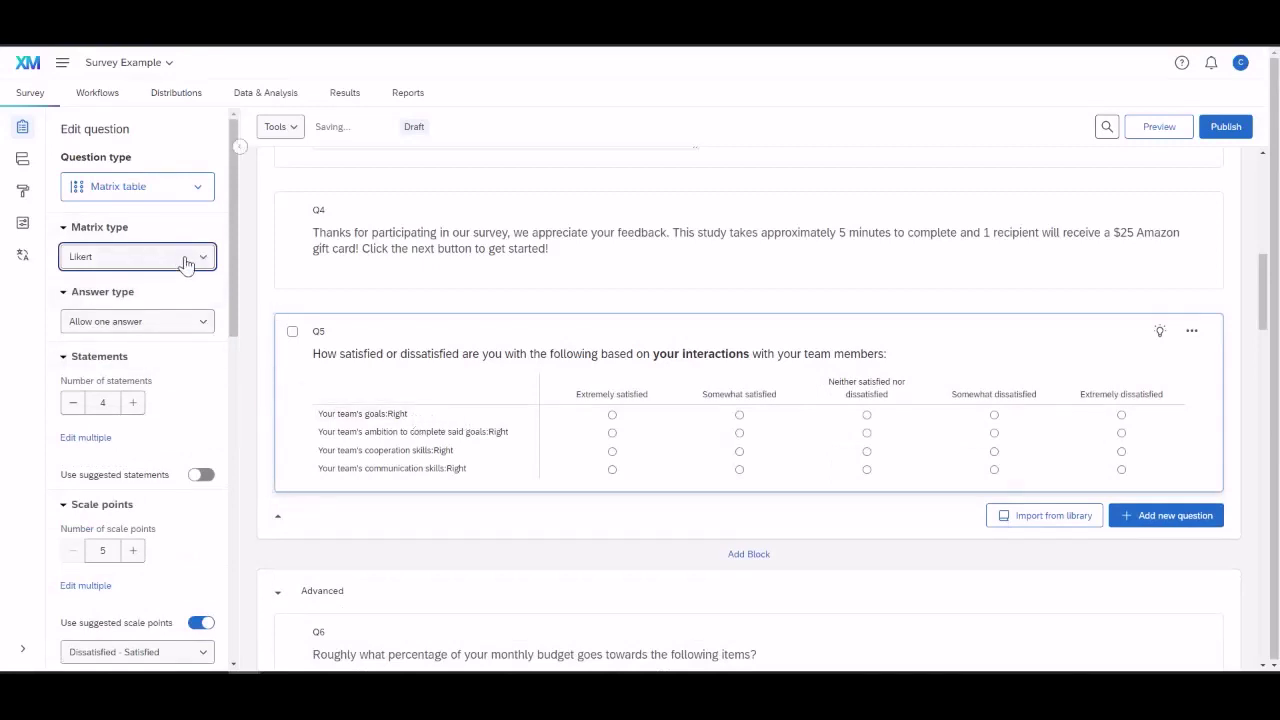
Delete the ':Right' suffix from all four Q5 statements, e.g. 'Your team's goals'.
left_click(414, 416)
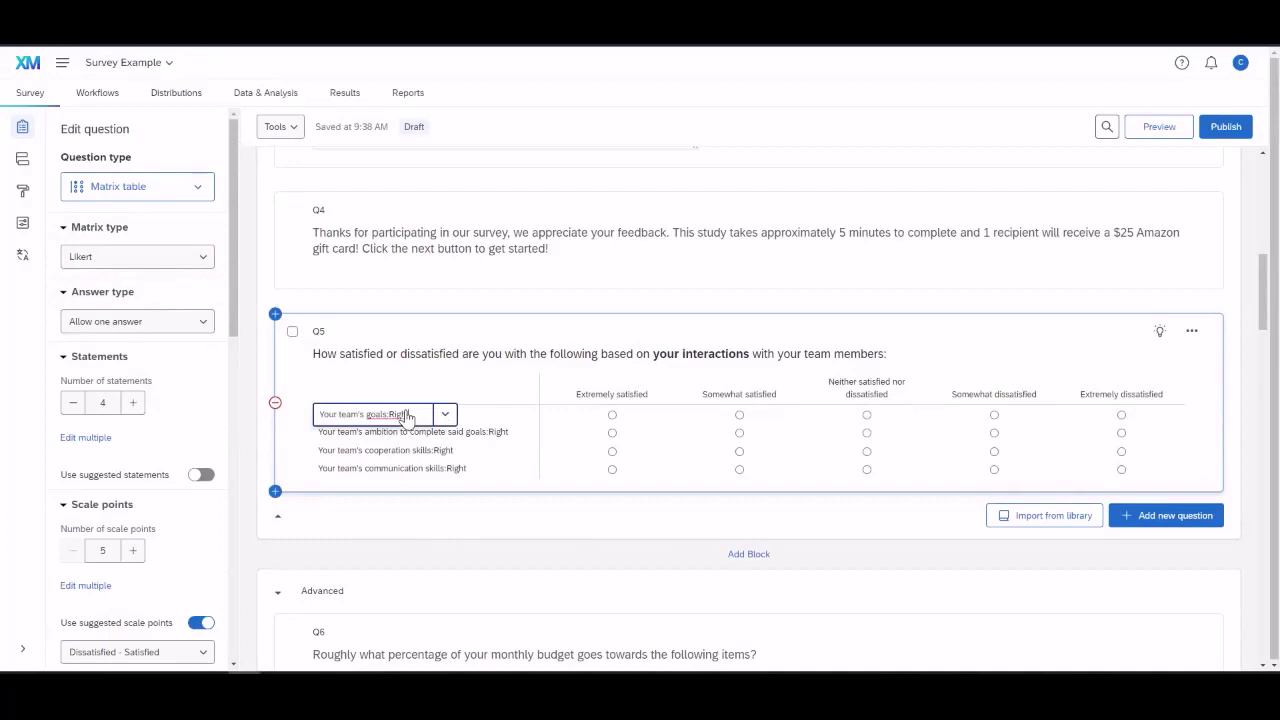
key("BackSpace")
key("BackSpace")
key("BackSpace")
key("BackSpace")
key("BackSpace")
key("BackSpace")
left_click(493, 432)
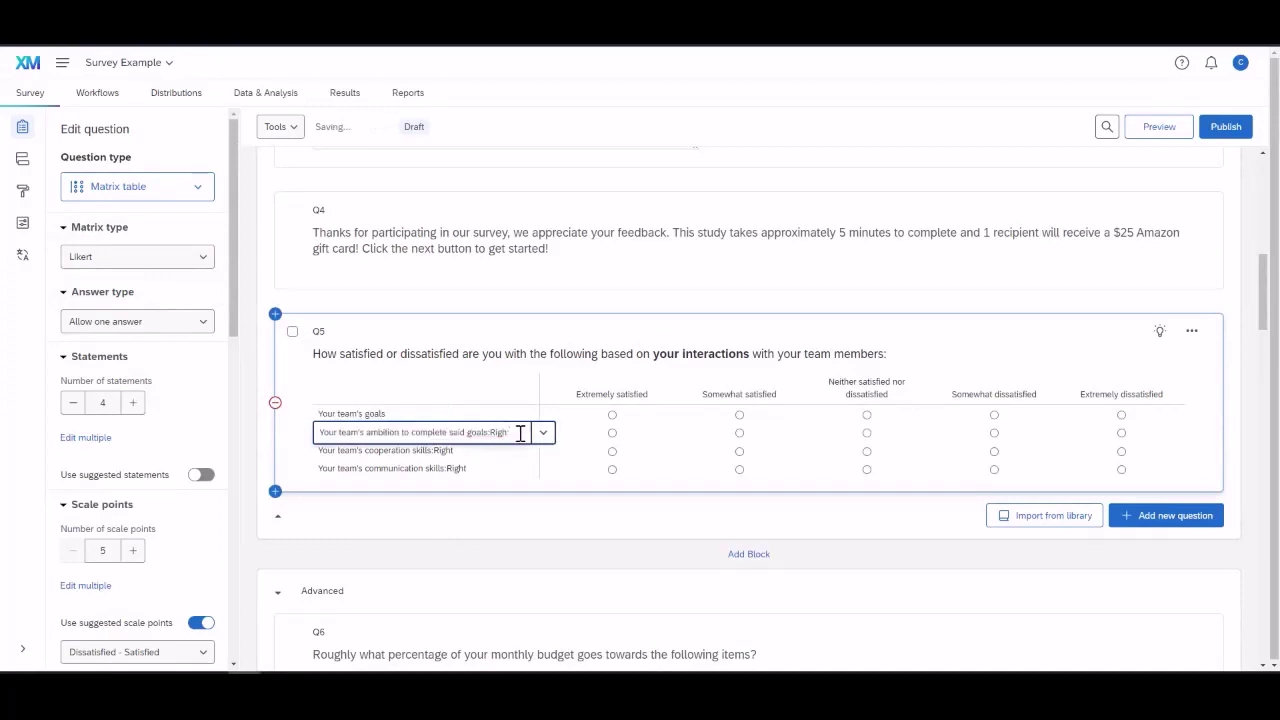
key("BackSpace")
key("BackSpace")
key("BackSpace")
key("BackSpace")
key("BackSpace")
key("BackSpace")
left_click(452, 451)
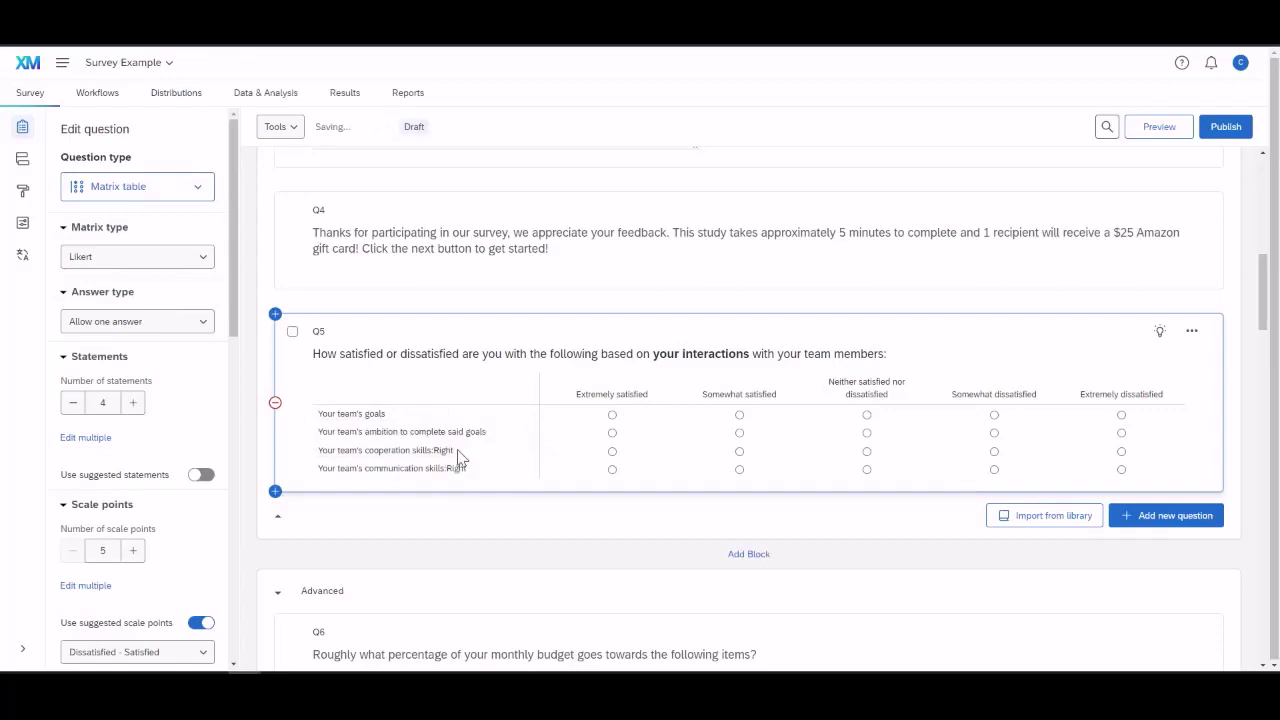
key("BackSpace")
key("BackSpace")
key("BackSpace")
key("BackSpace")
key("BackSpace")
key("BackSpace")
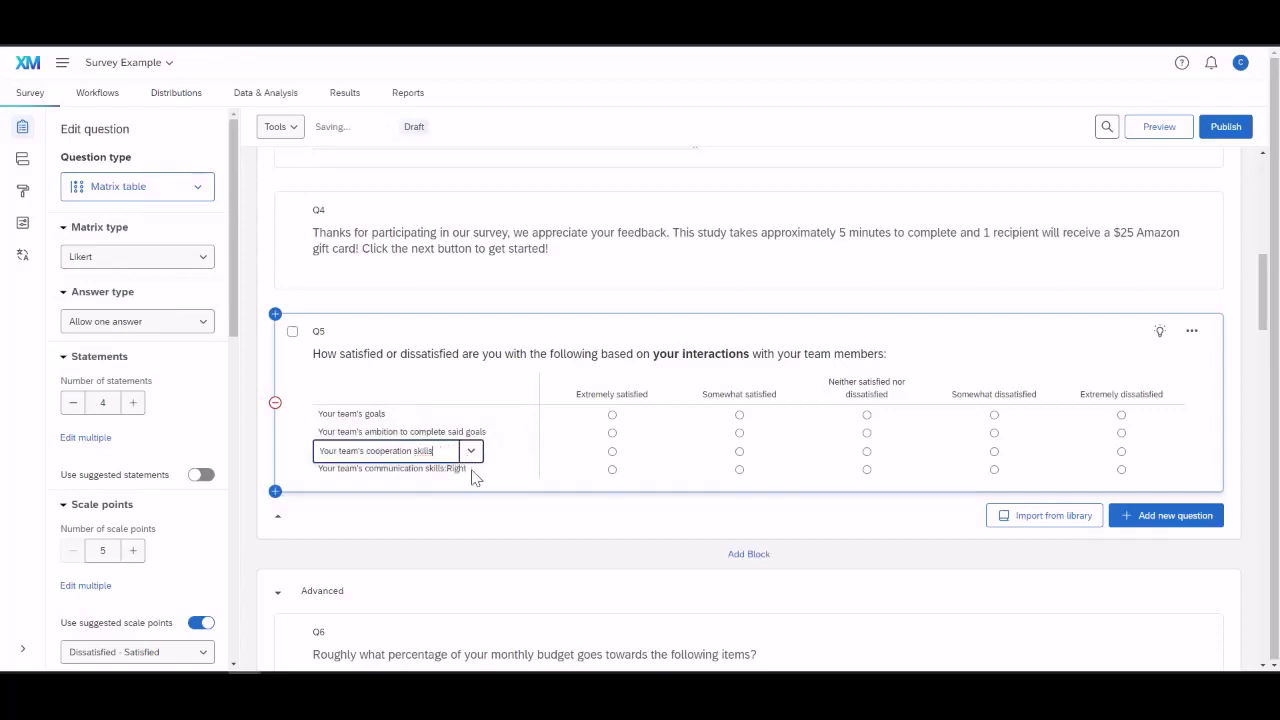
left_click(461, 469)
key("BackSpace")
key("BackSpace")
key("BackSpace")
key("BackSpace")
key("BackSpace")
key("BackSpace")
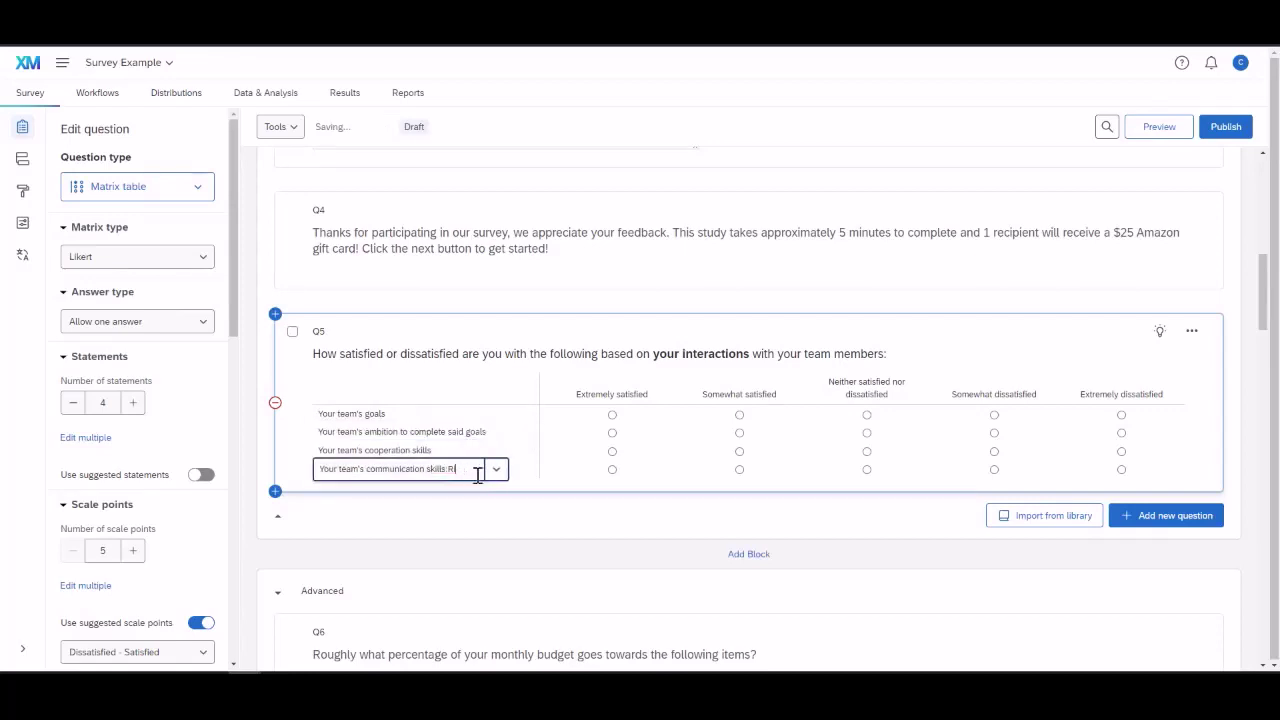
left_click(476, 330)
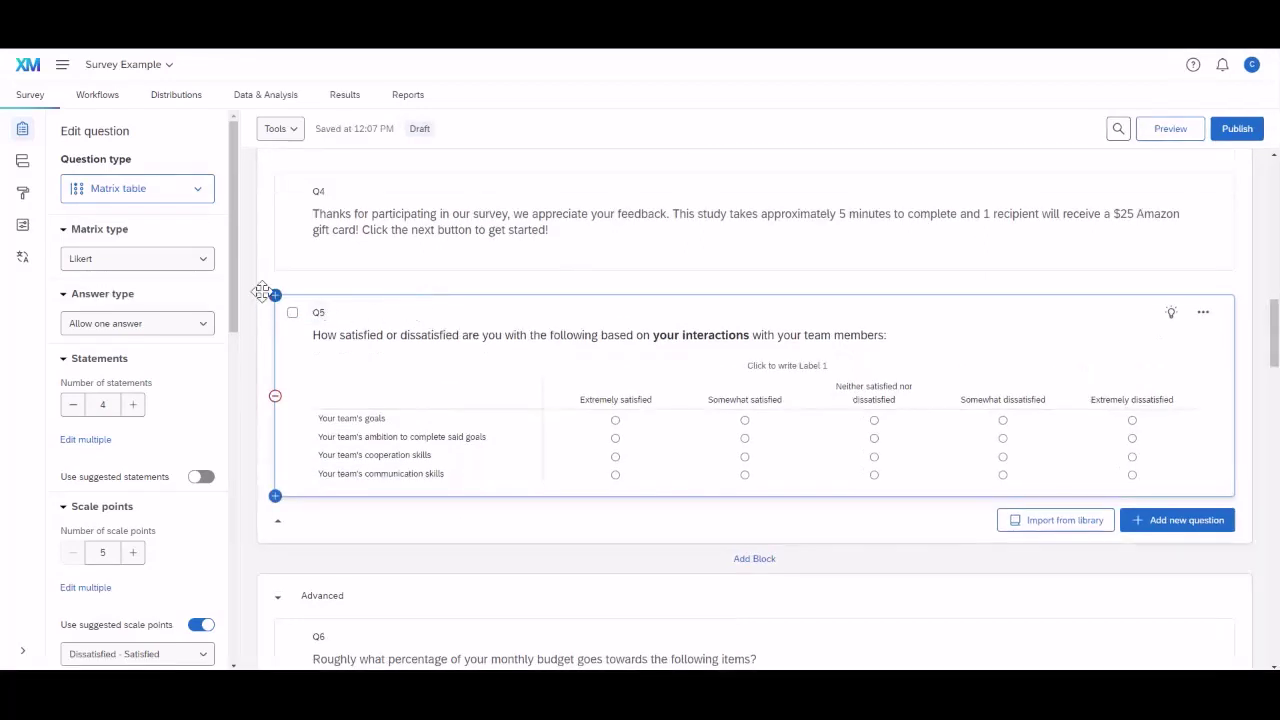
Turn on the Mobile friendly option for Q5's satisfaction matrix.
left_click_drag(230, 270, 224, 463)
scroll(222, 470, "down", 3)
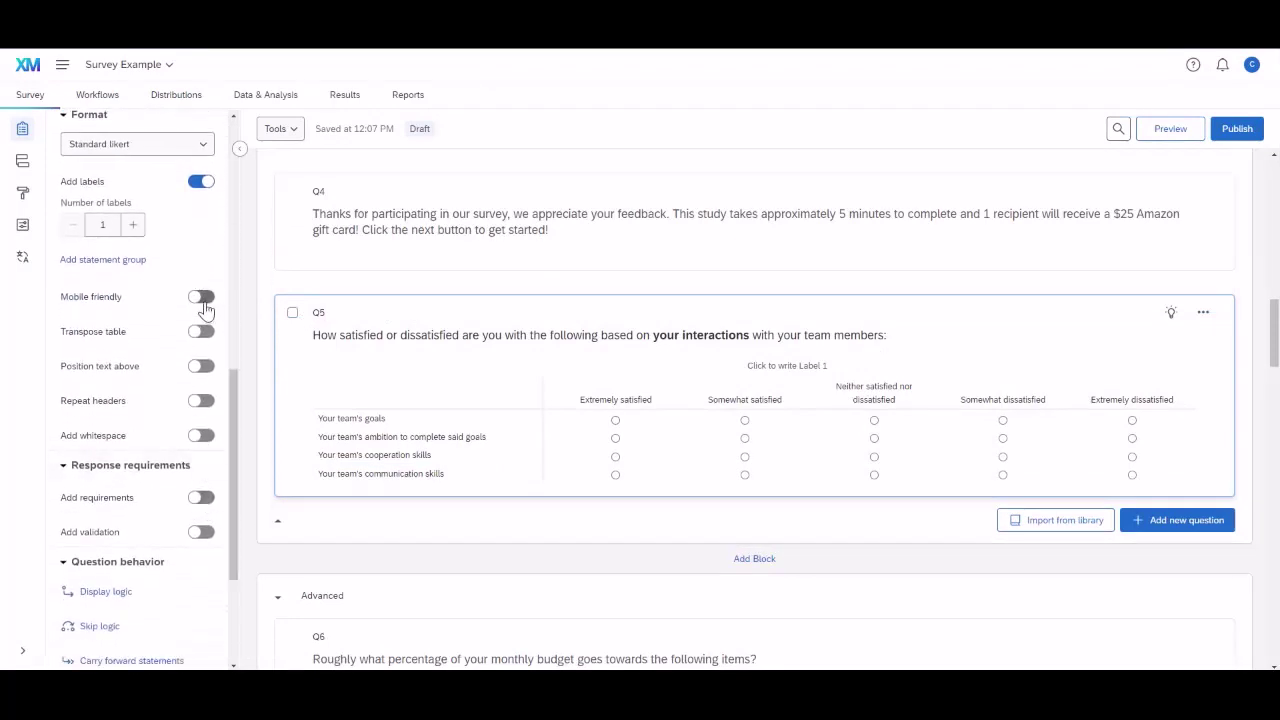
left_click(203, 300)
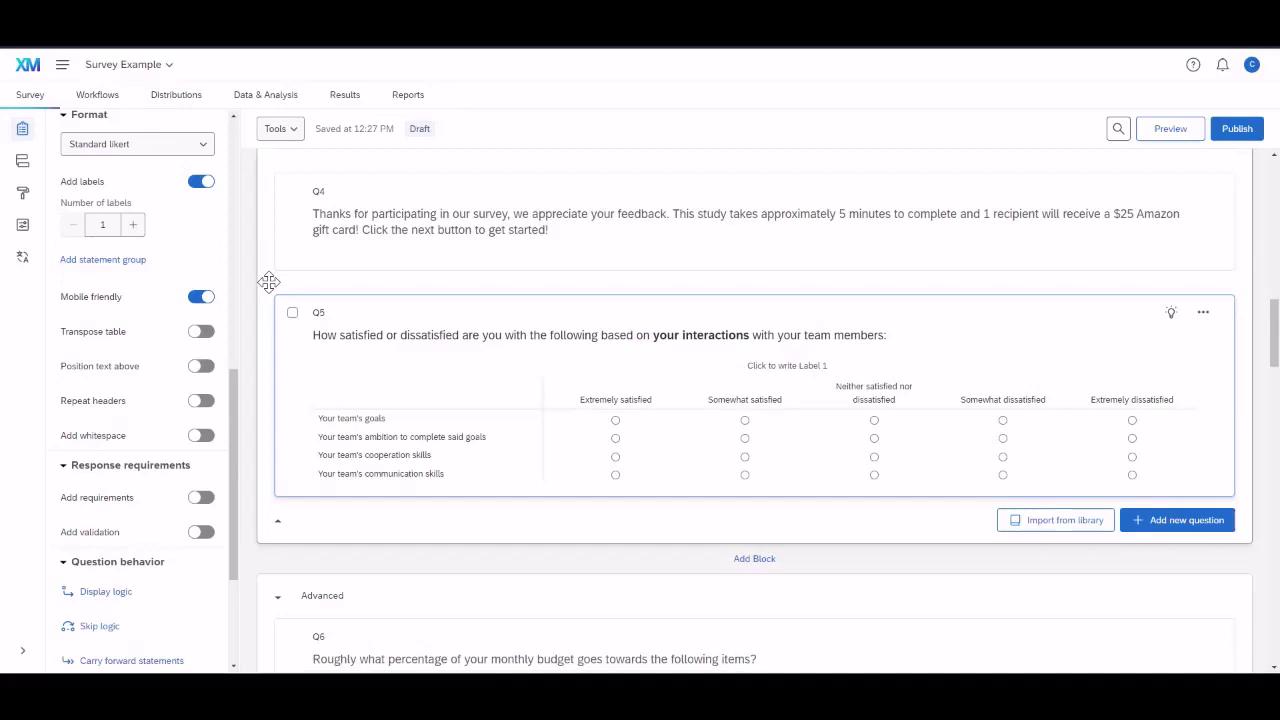
left_click(474, 329)
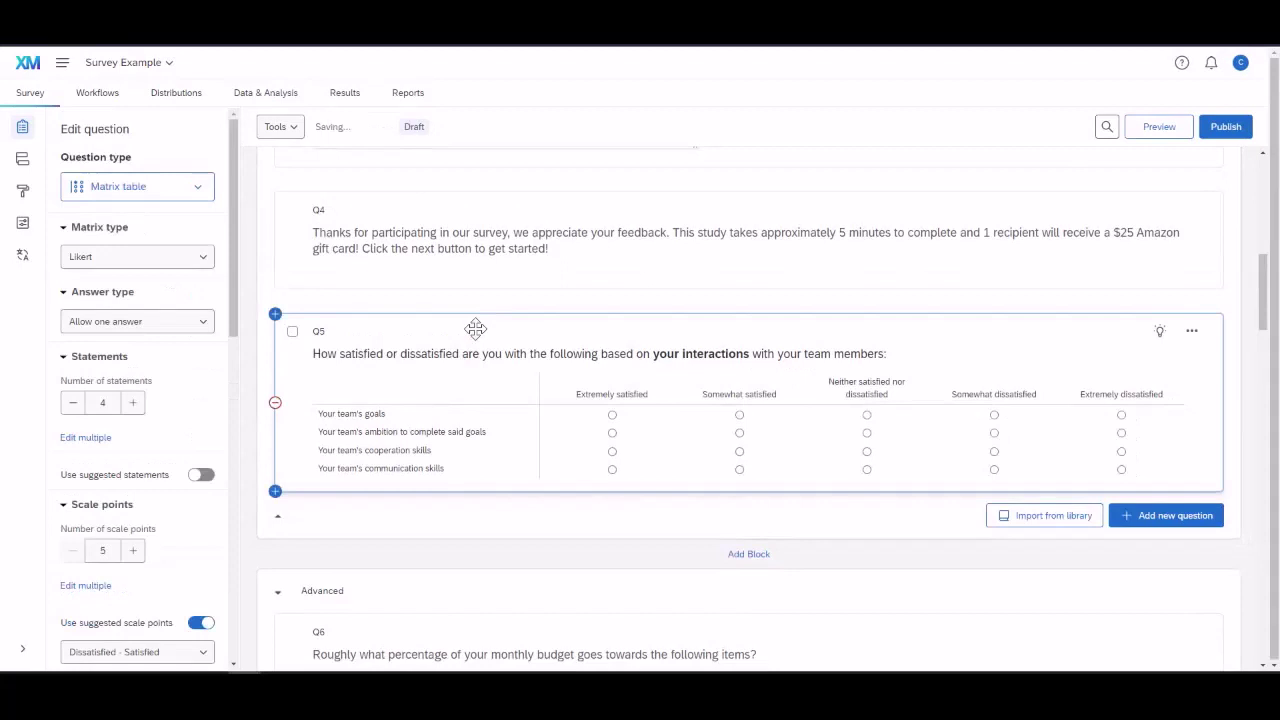
scroll(474, 329, "down", 1)
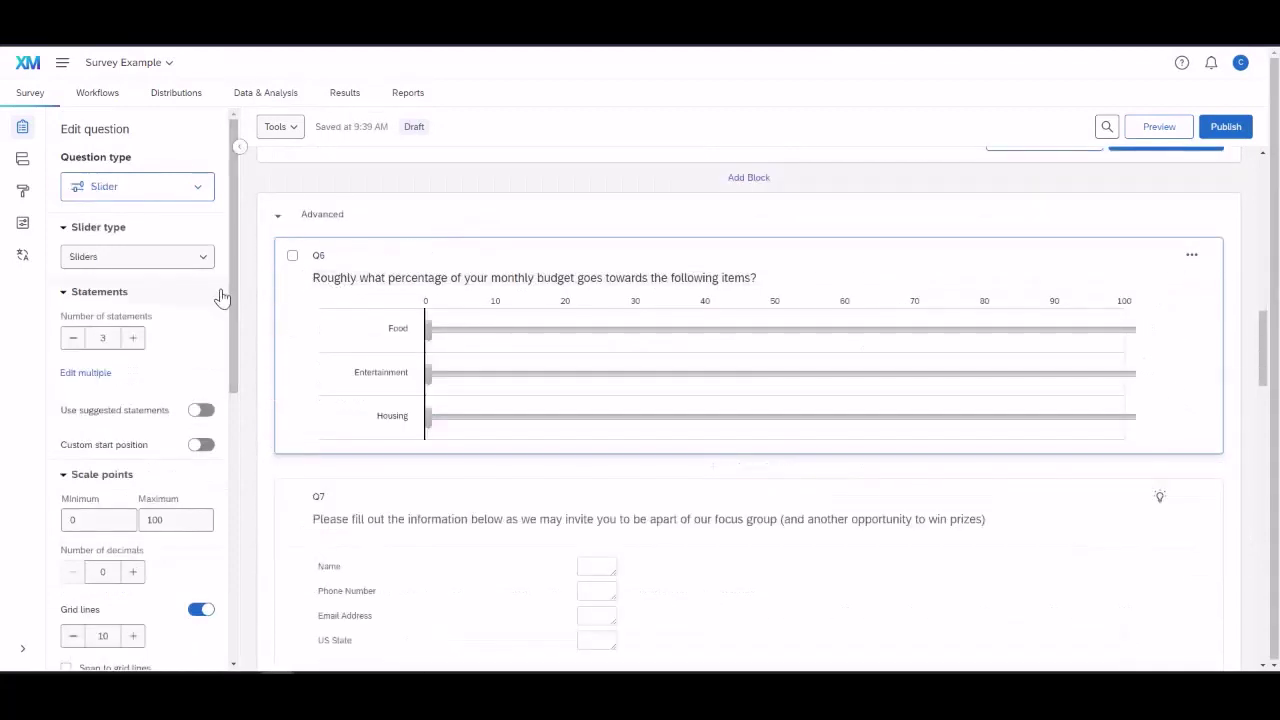
left_click(200, 262)
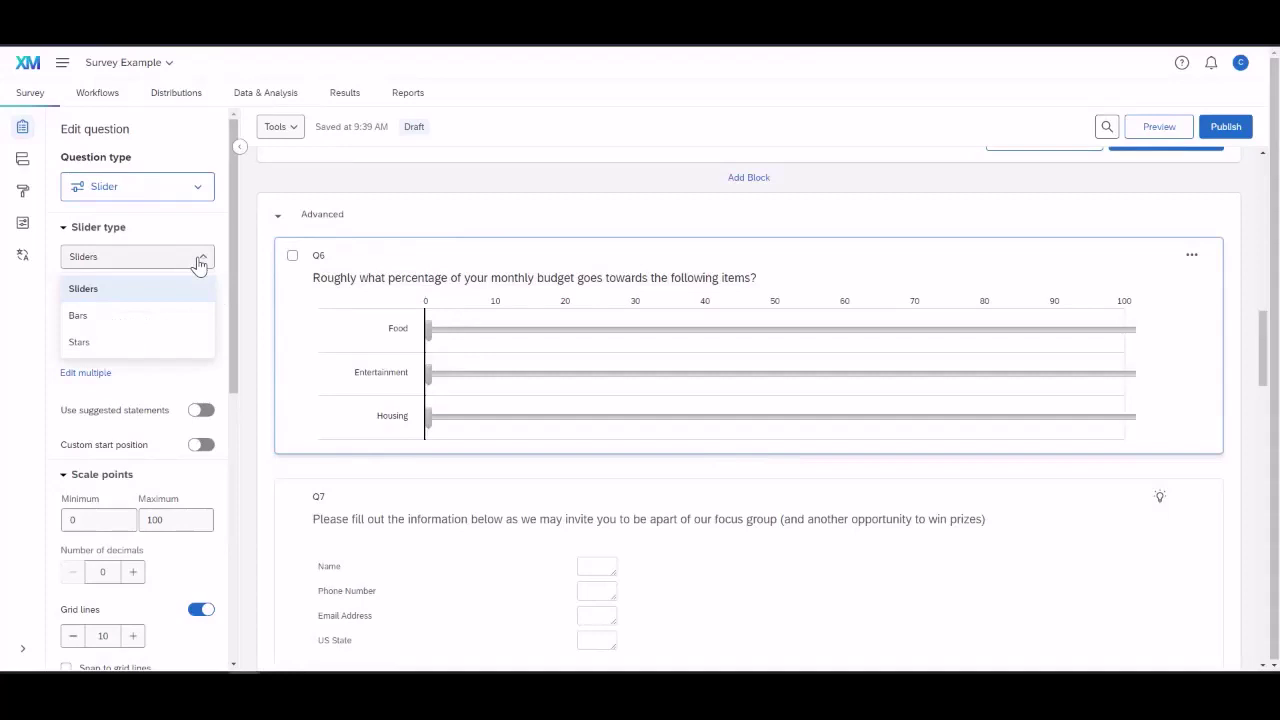
left_click(171, 314)
left_click(193, 260)
left_click(157, 340)
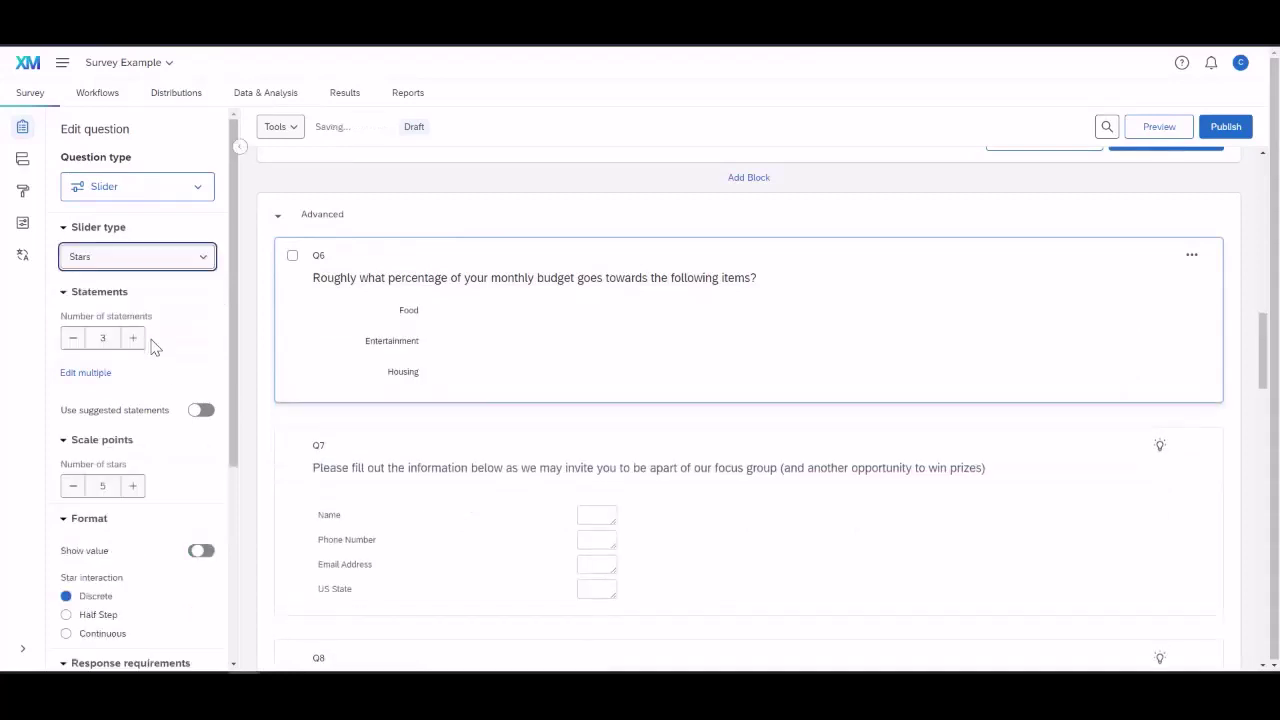
left_click(203, 260)
left_click(180, 287)
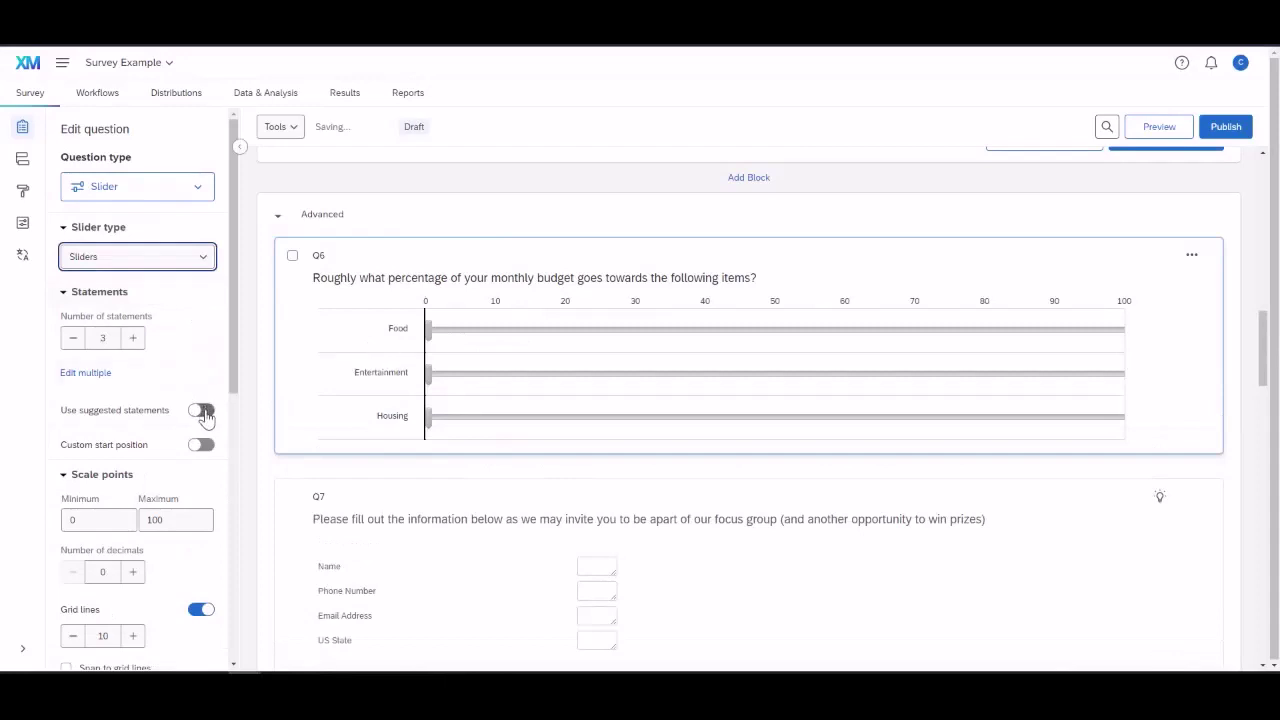
scroll(150, 415, "down", 1)
scroll(190, 330, "down", 1)
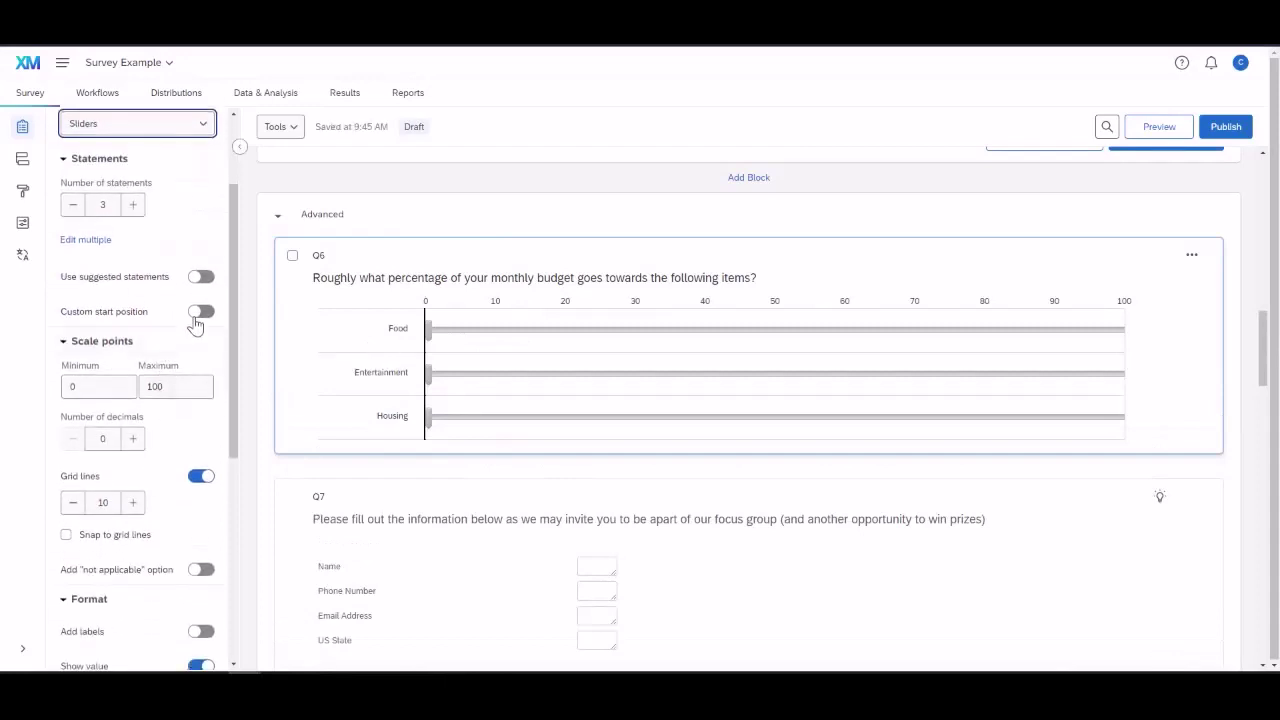
scroll(130, 340, "down", 1)
scroll(120, 343, "down", 1)
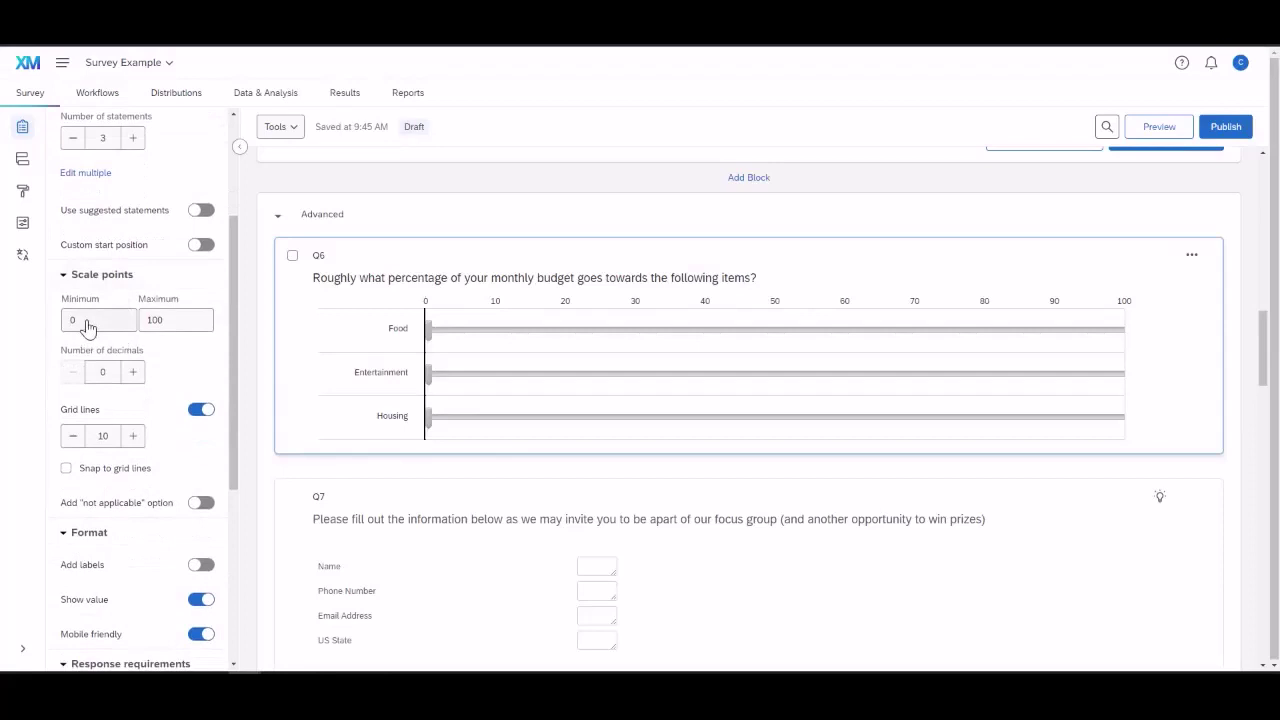
left_click(177, 319)
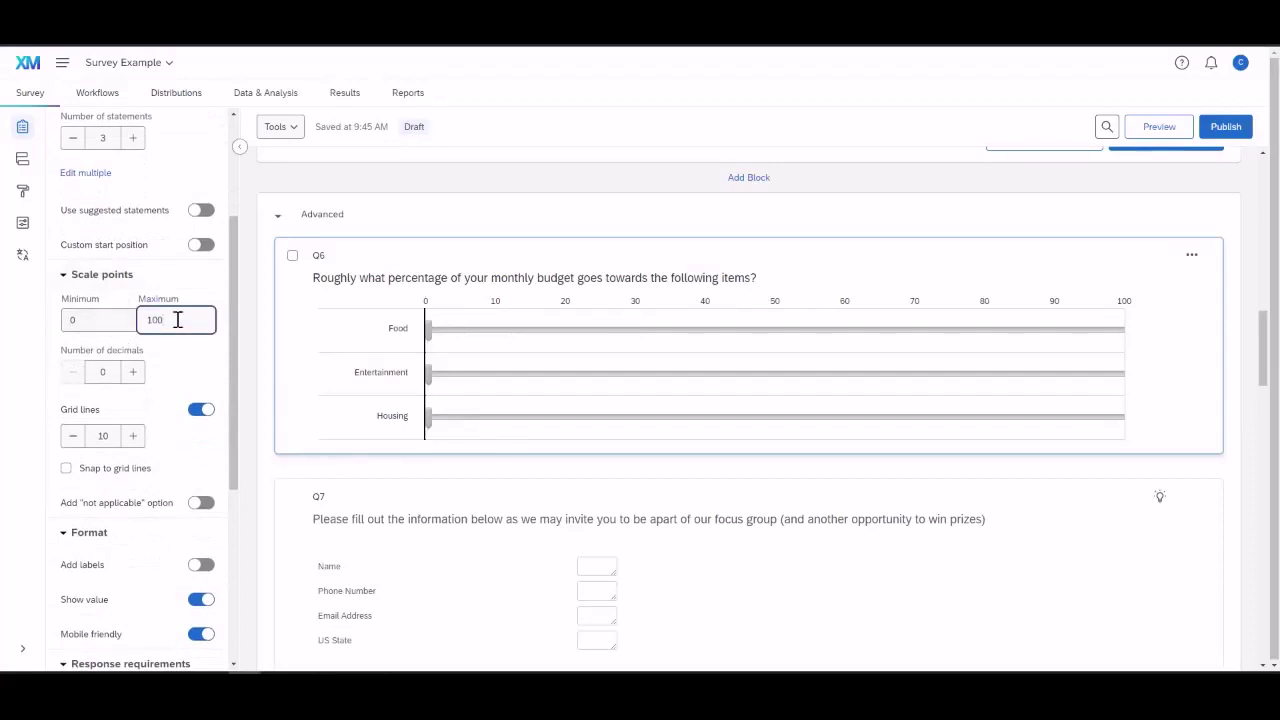
key("BackSpace")
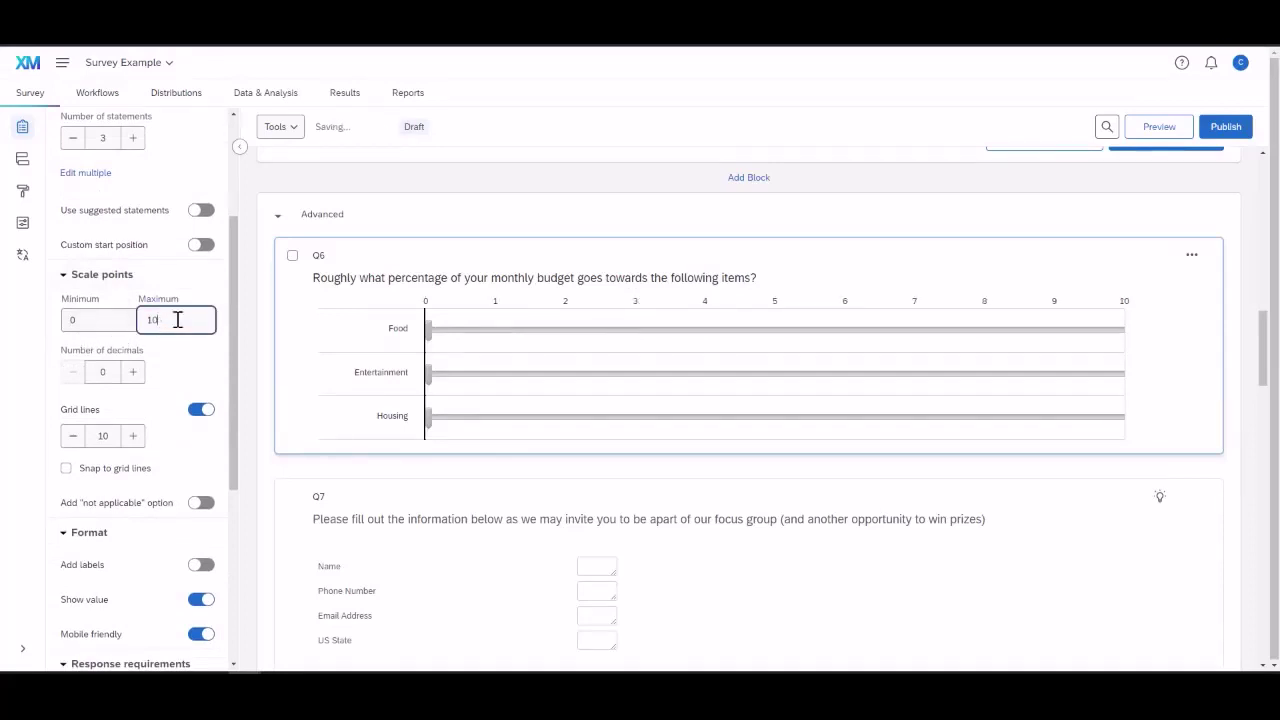
type("0")
scroll(408, 363, "down", 2)
left_click(408, 363)
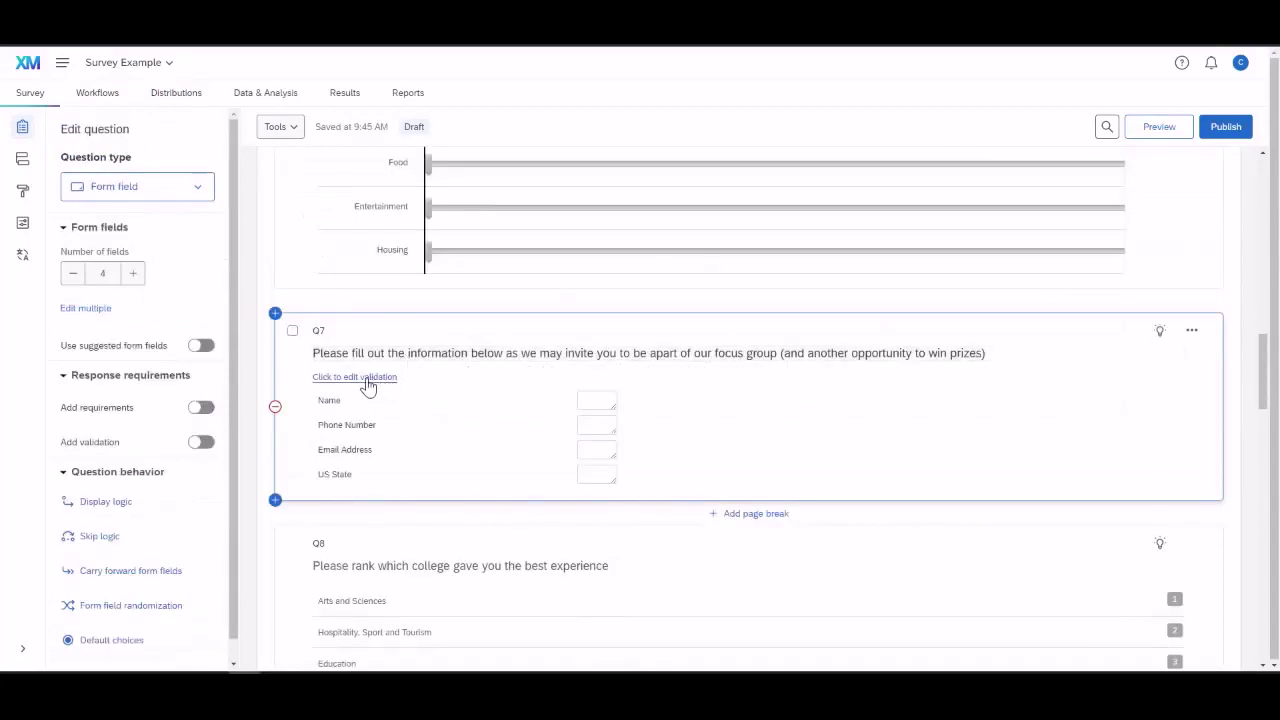
Require a US phone number for Q7's Phone Number field and a valid email for Email Address.
left_click(369, 380)
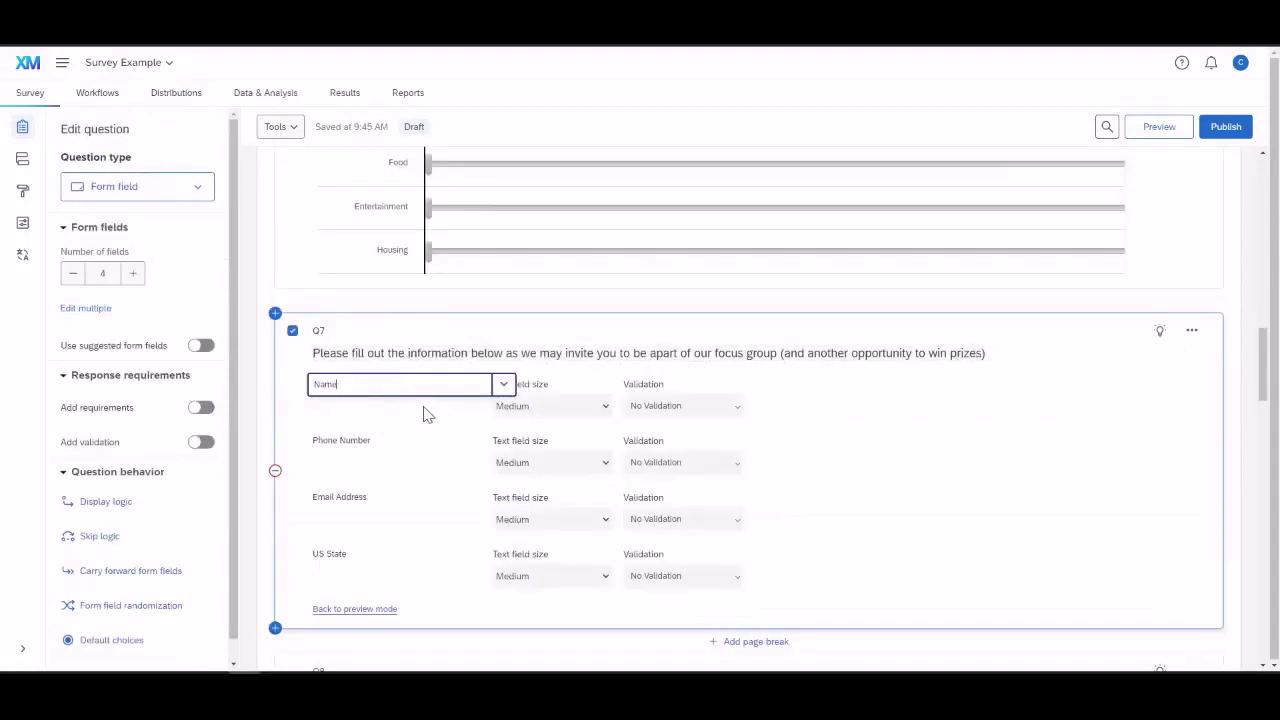
left_click(373, 422)
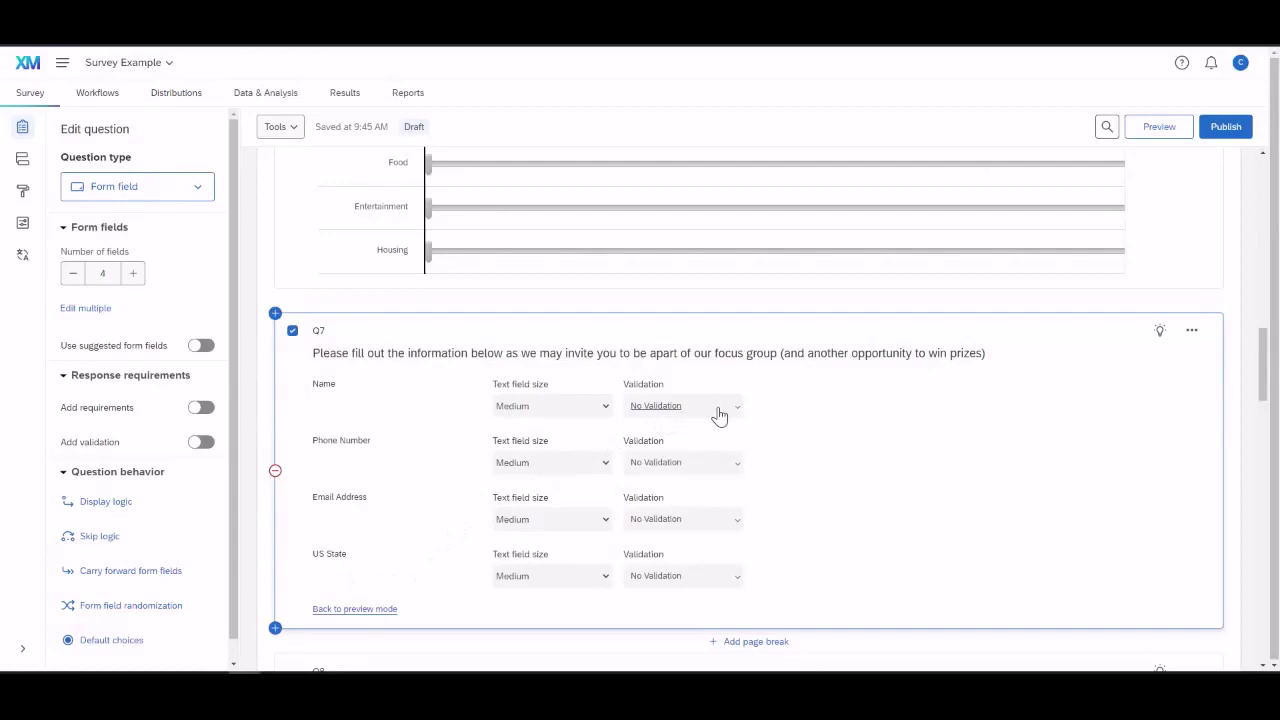
left_click(734, 465)
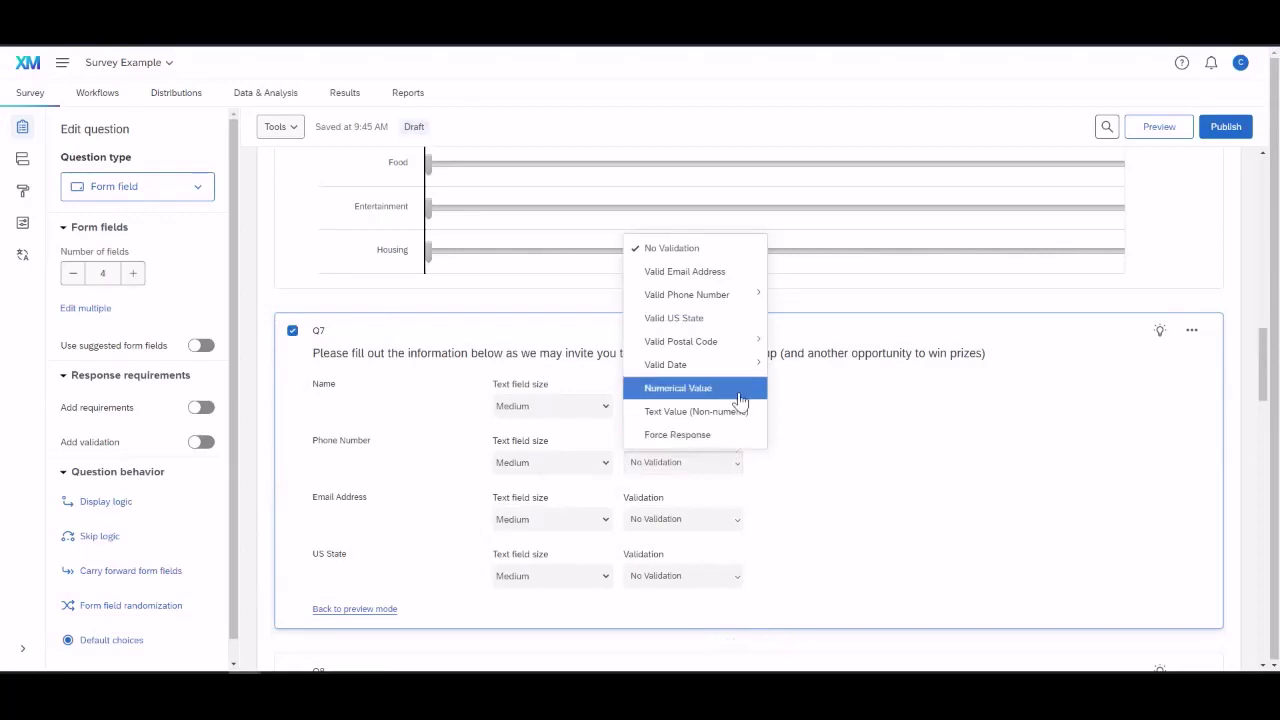
mouse_move(737, 302)
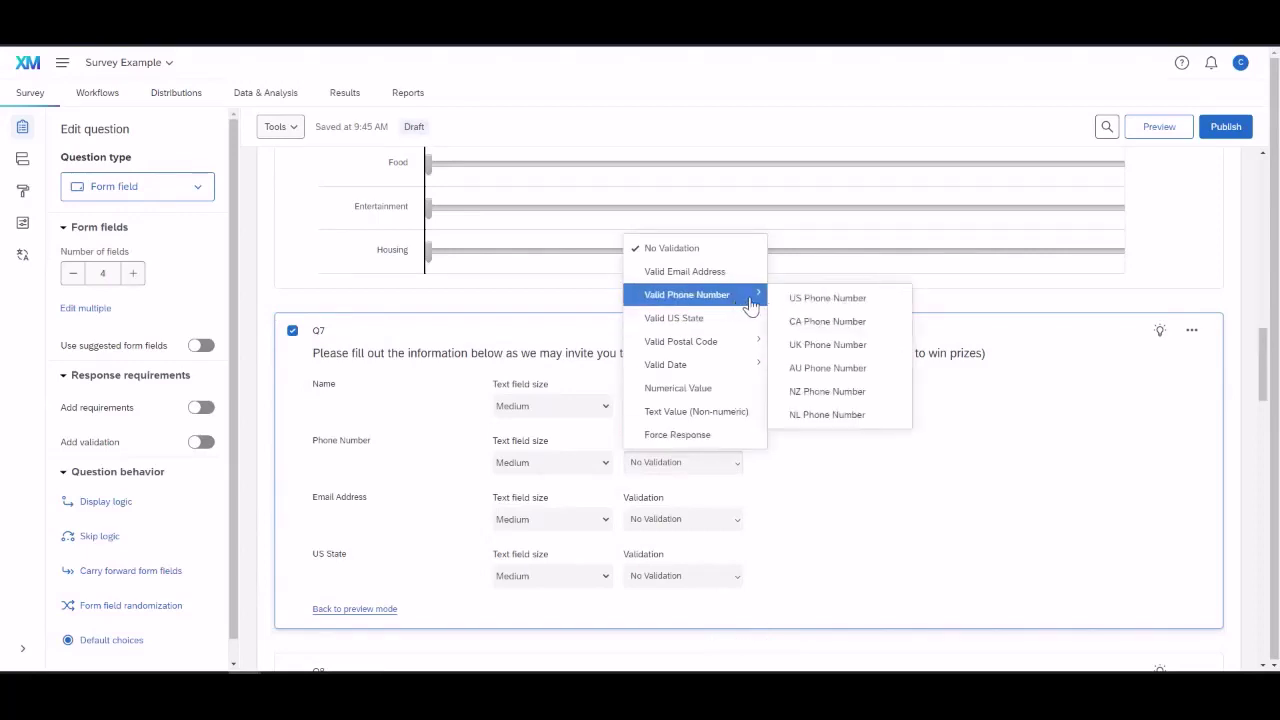
left_click(789, 303)
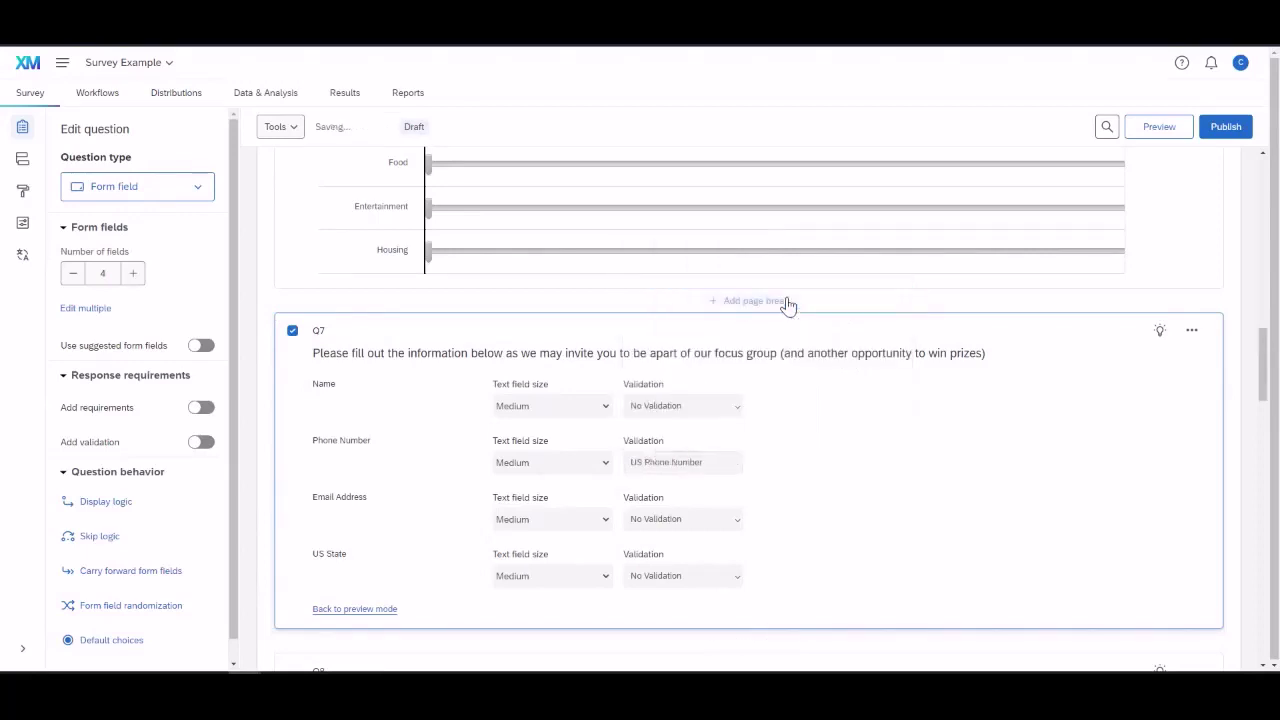
left_click(737, 527)
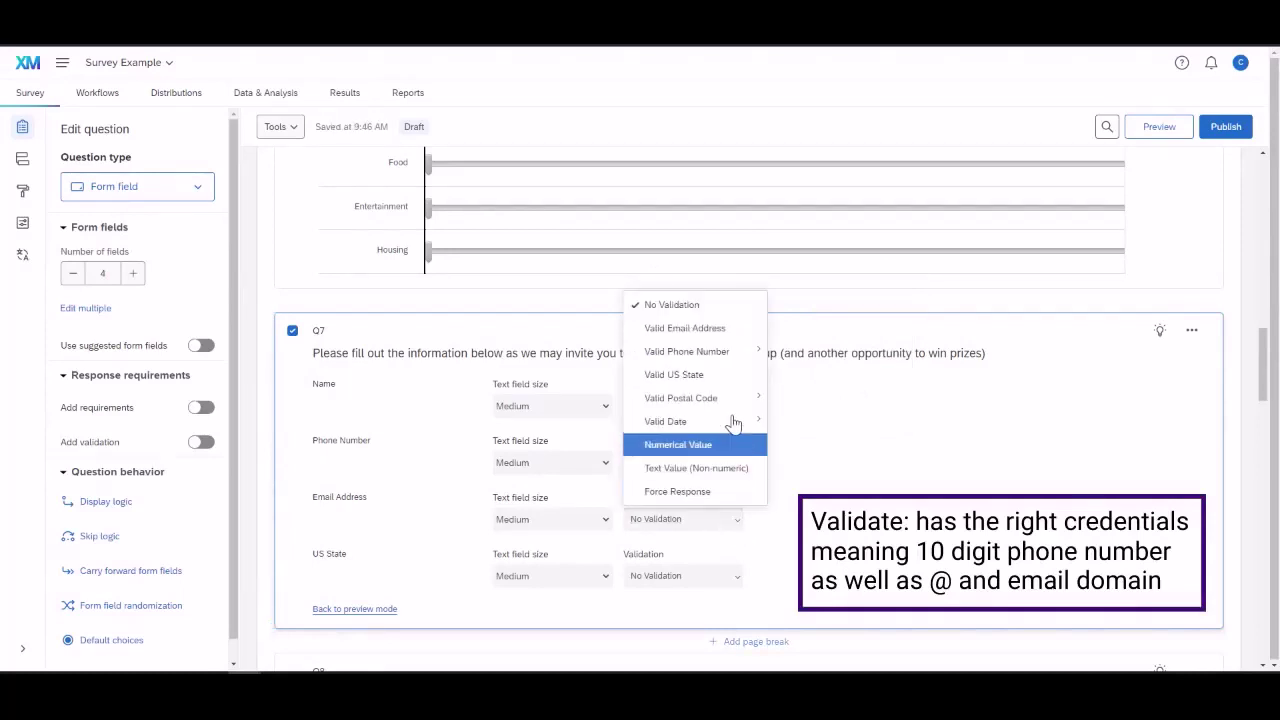
left_click(728, 330)
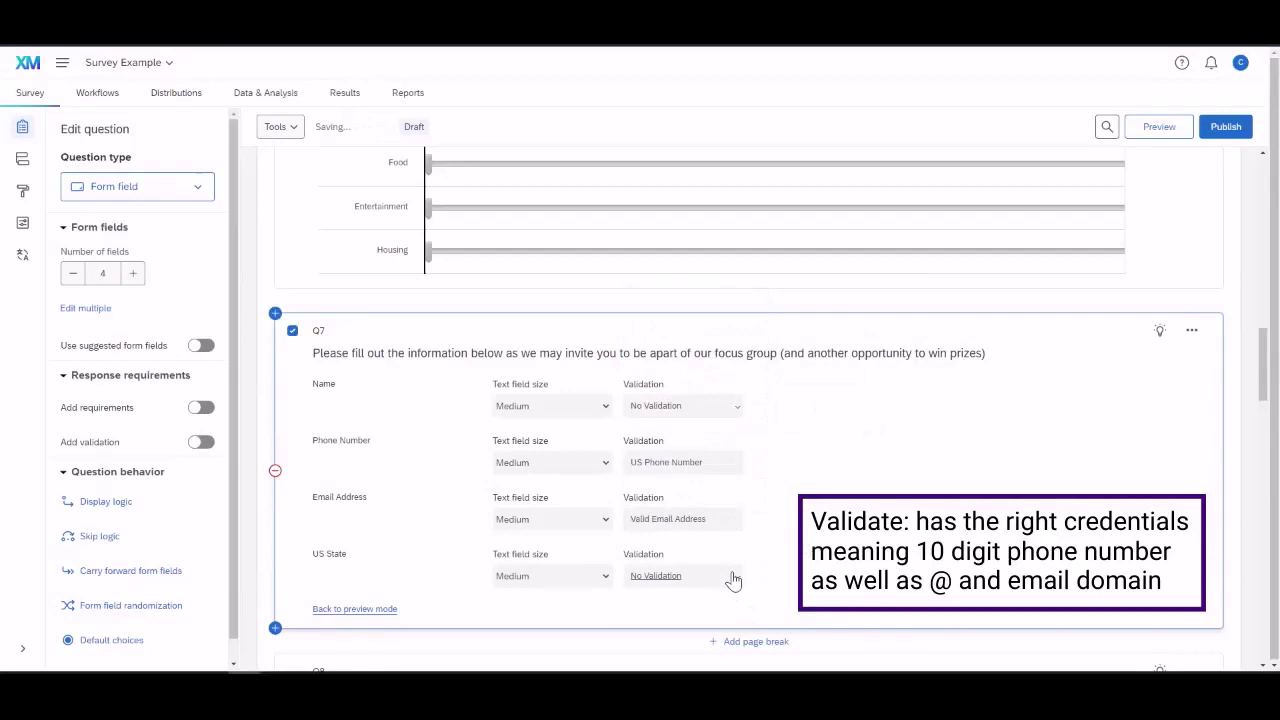
left_click(733, 578)
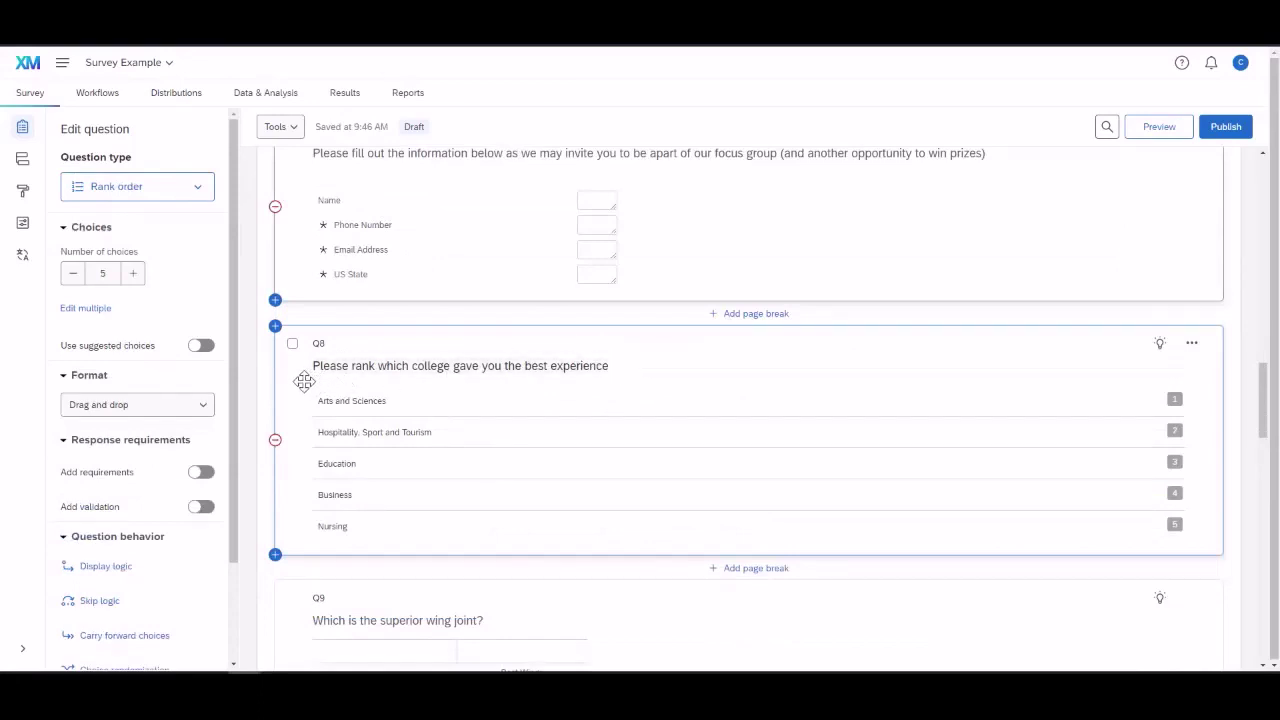
Switch Q8's ranking format to Radio buttons, then to Text box.
left_click(200, 410)
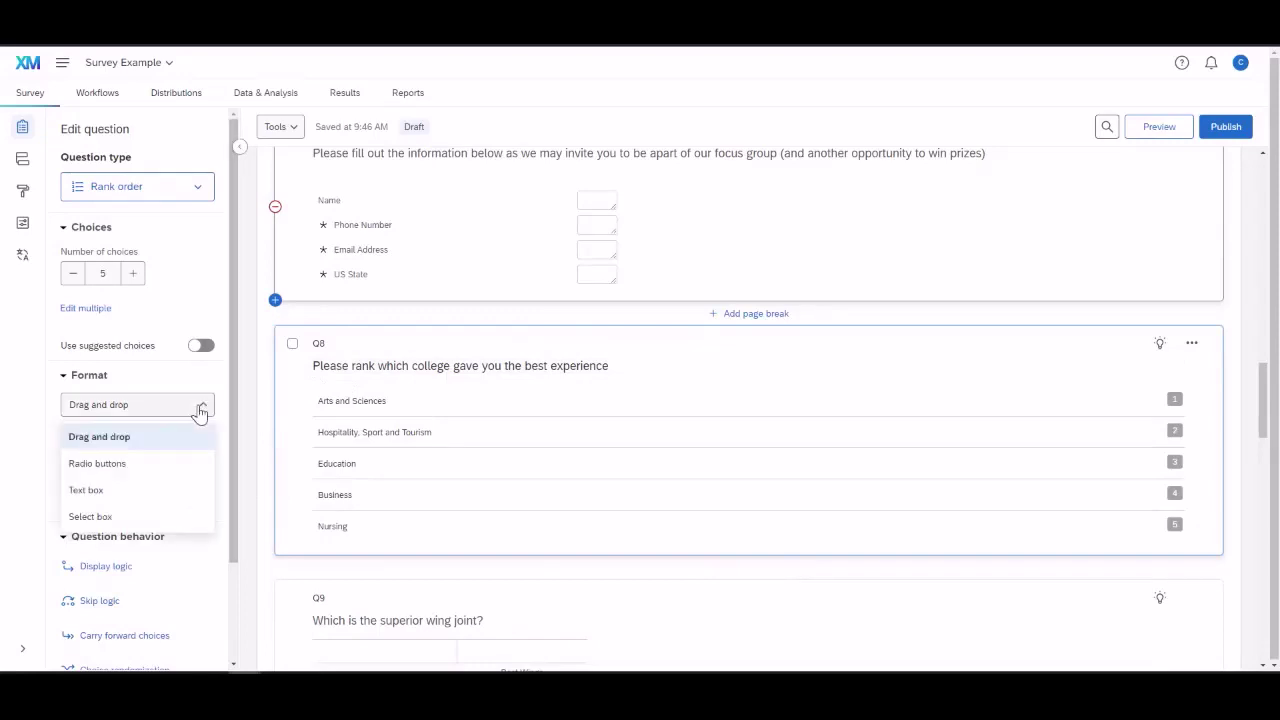
left_click(168, 465)
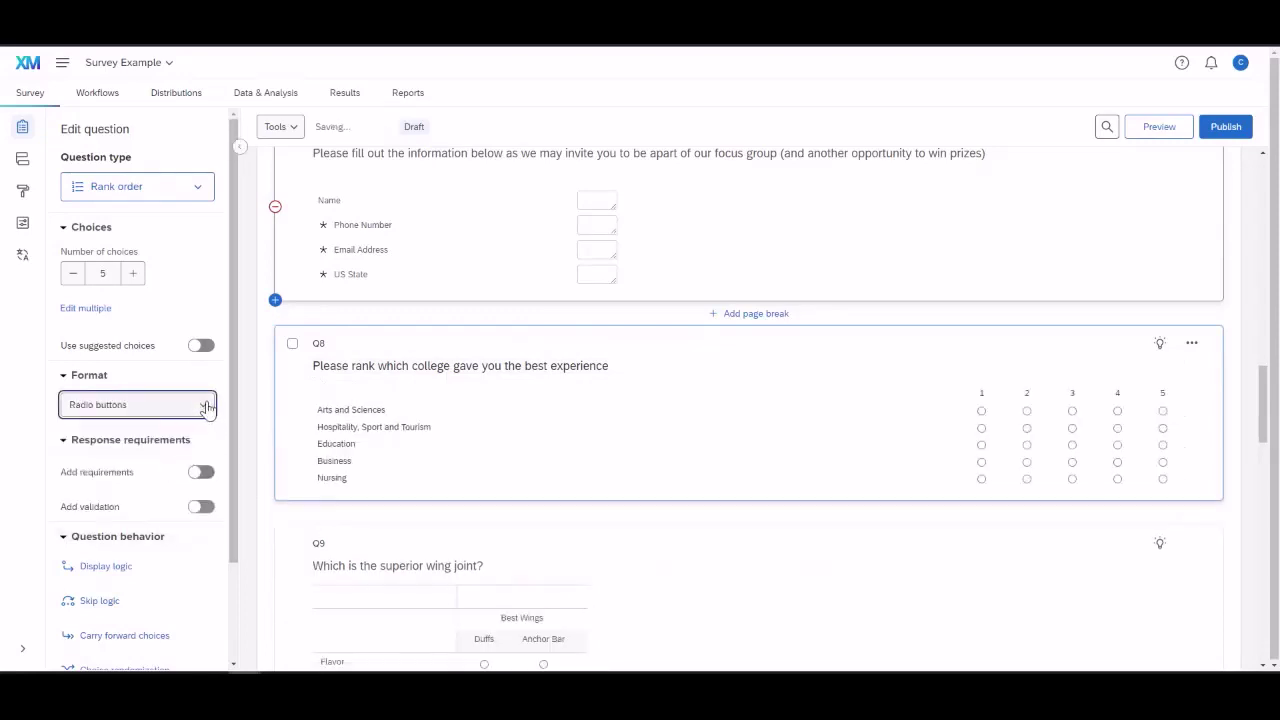
left_click(204, 408)
left_click(163, 490)
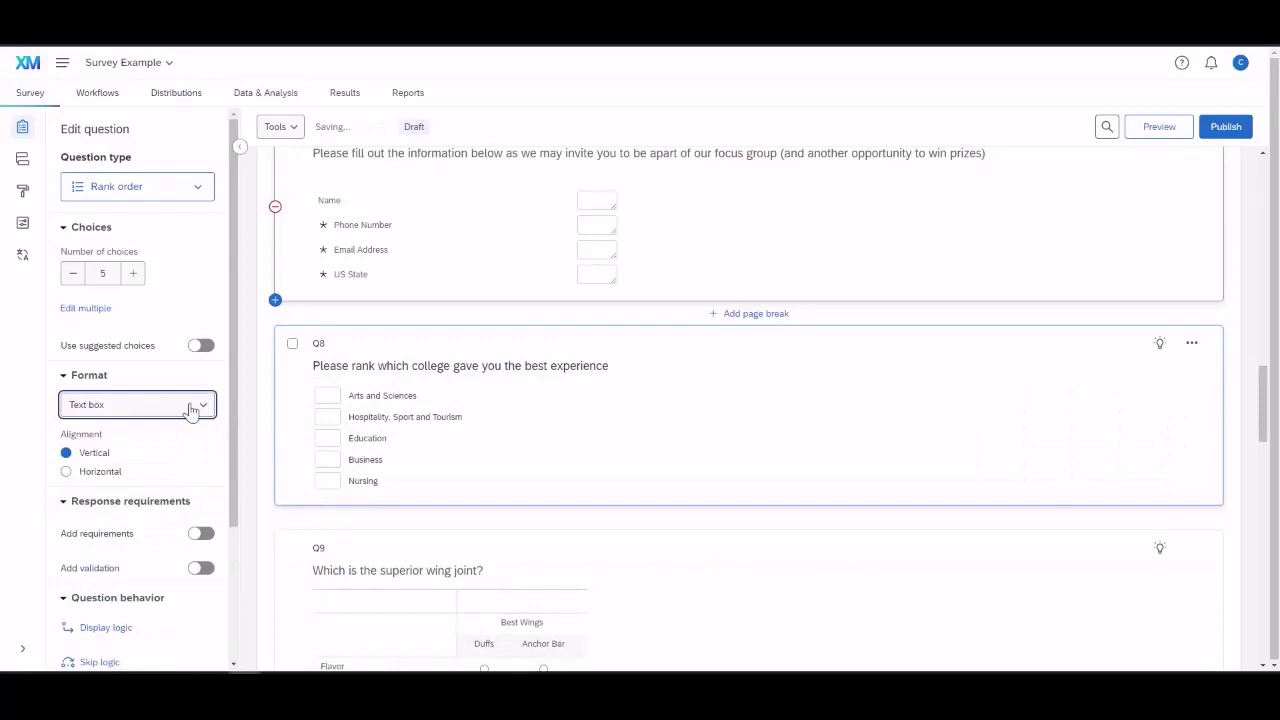
scroll(654, 346, "down", 3)
left_click(689, 354)
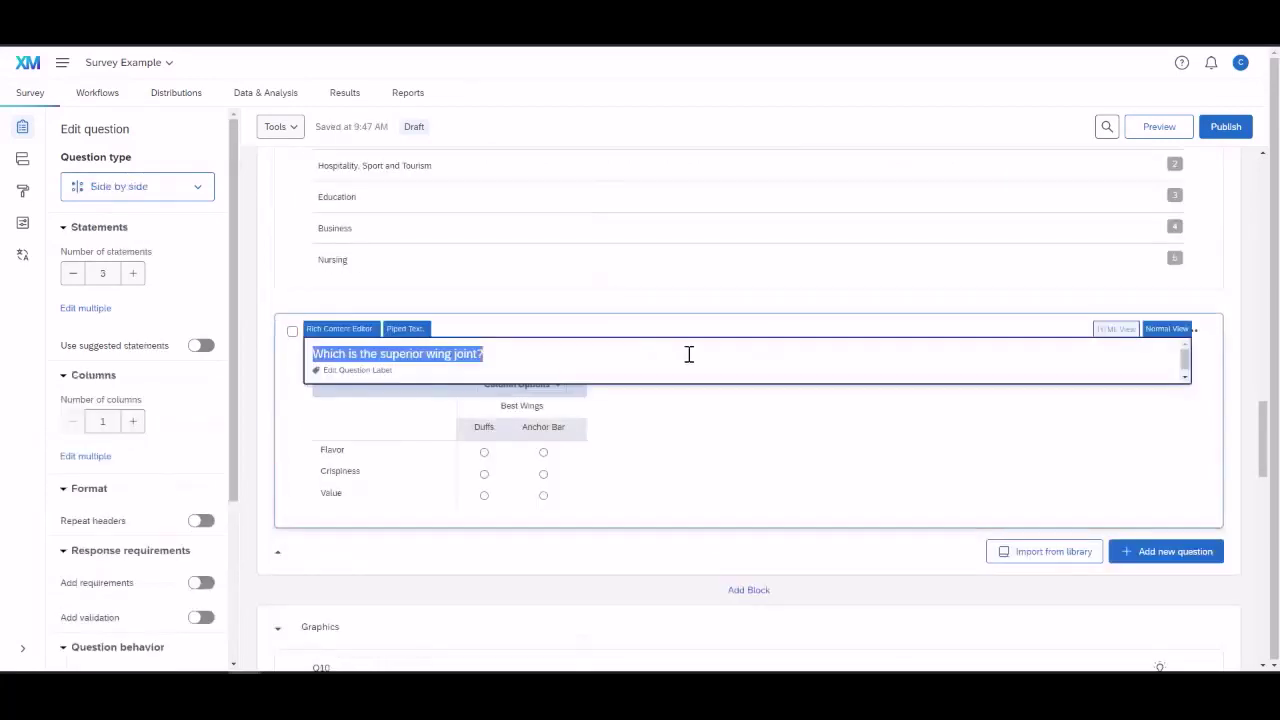
Finish editing Q9's text and select Q10 to show its gauge slider settings.
left_click(708, 415)
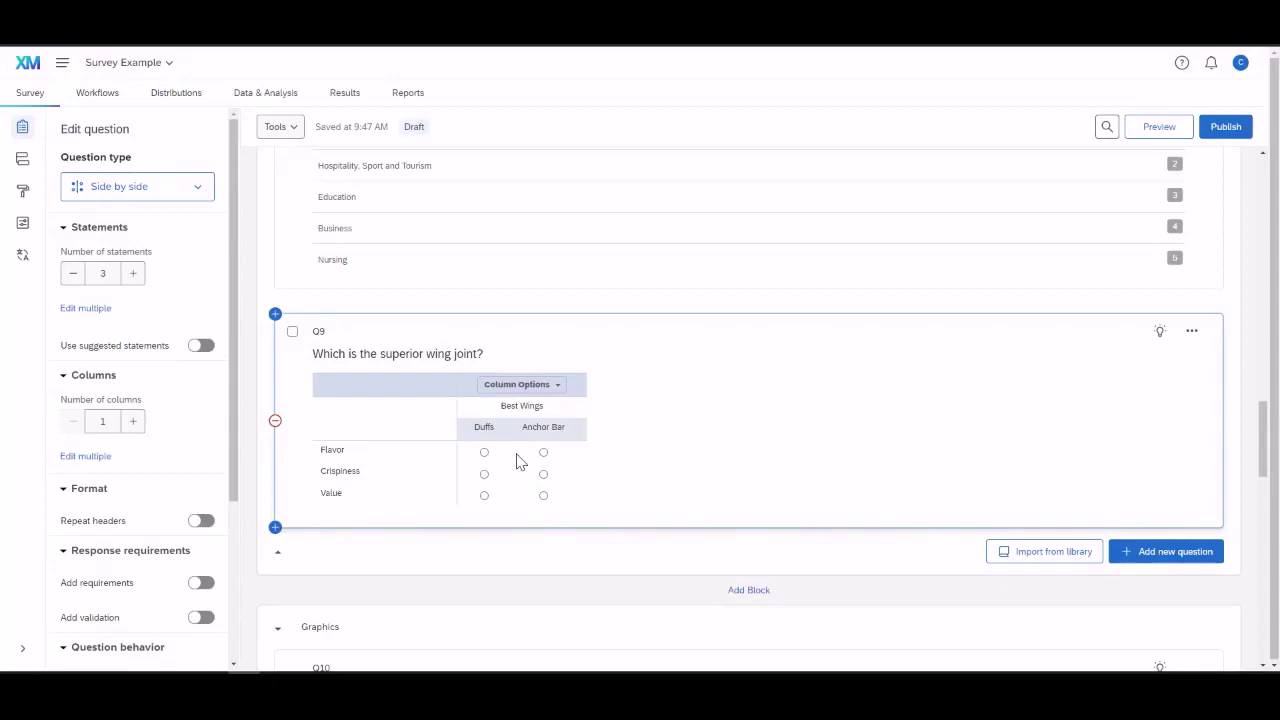
scroll(697, 417, "down", 5)
left_click(577, 240)
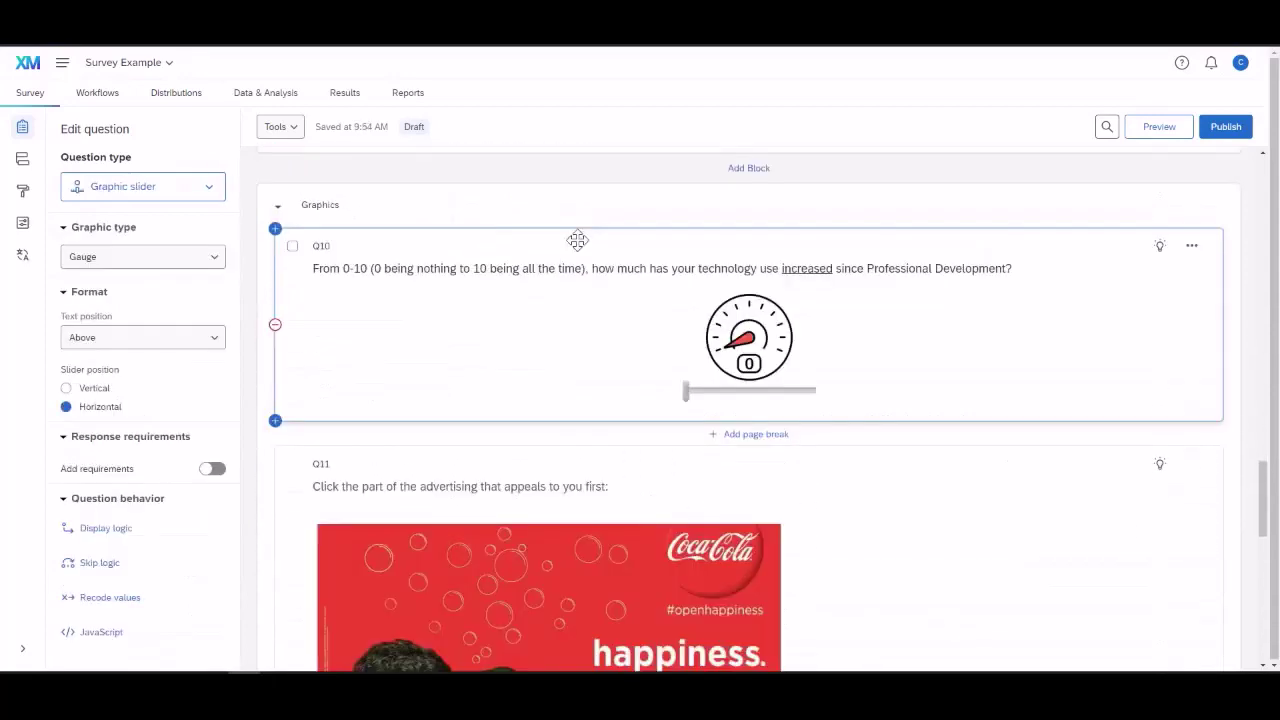
Try Thermometer, Stop light and Smile graphics on Q10's slider, dragging the smiley to test it.
left_click(213, 262)
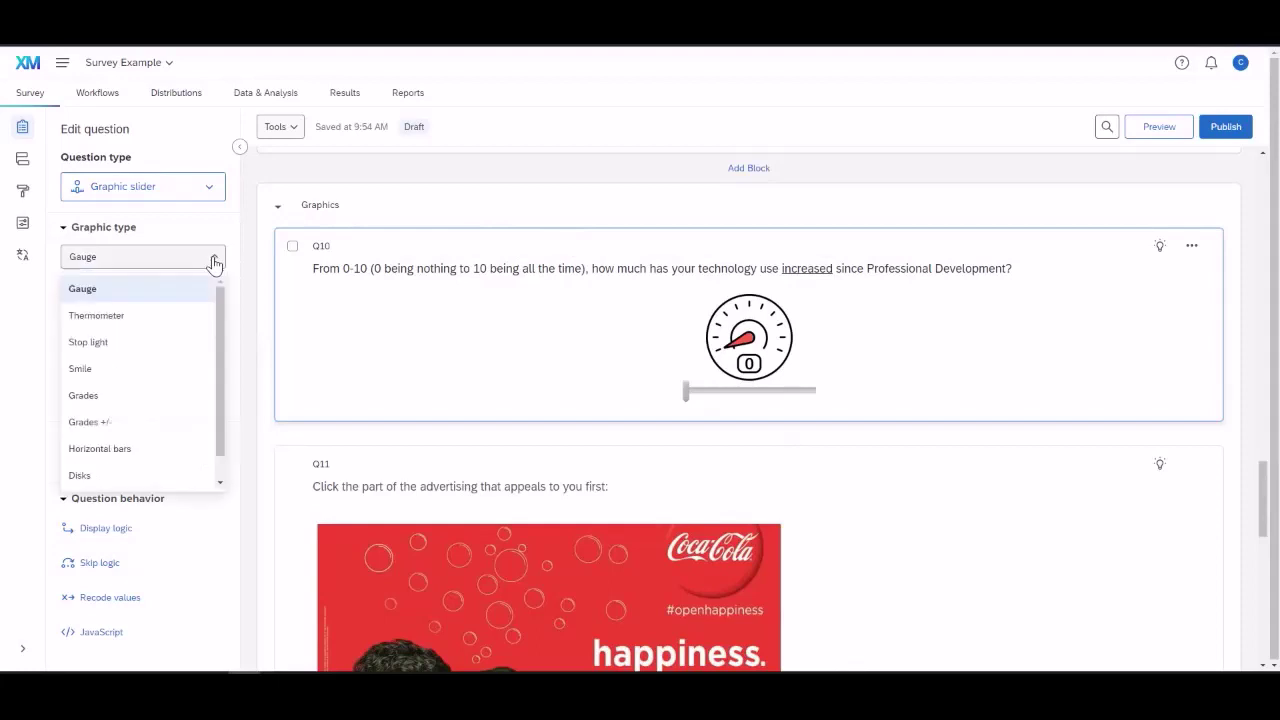
left_click(179, 316)
left_click(200, 257)
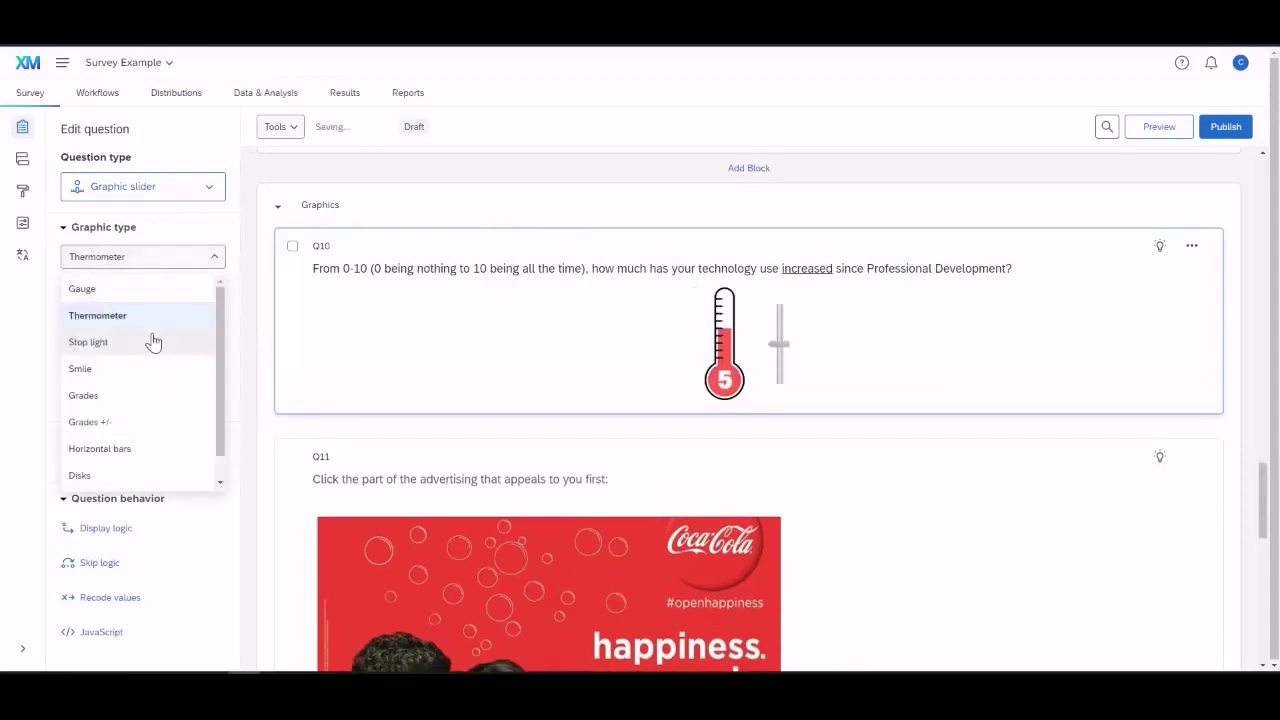
left_click(151, 342)
left_click(200, 260)
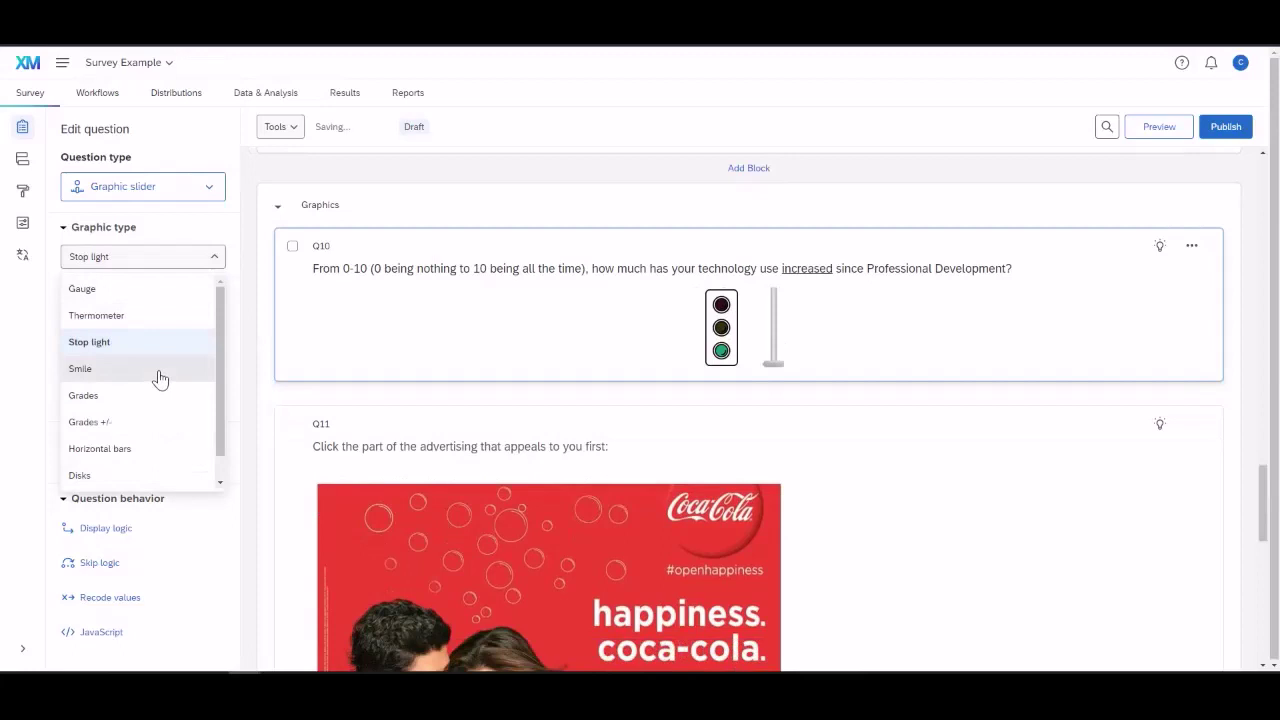
left_click(160, 372)
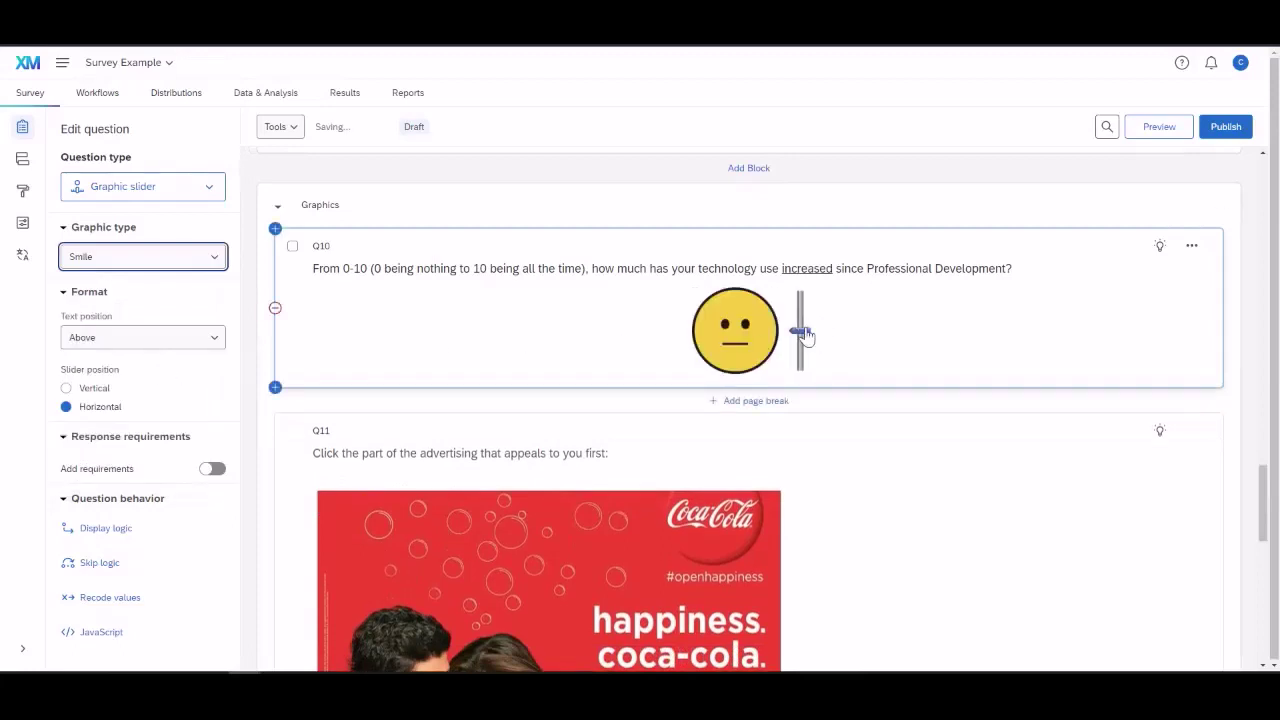
left_click(806, 348)
left_click_drag(806, 348, 800, 386)
Try Grades +/- on Q10's slider, restore Gauge, and select the Q11 heat map question.
left_click(163, 259)
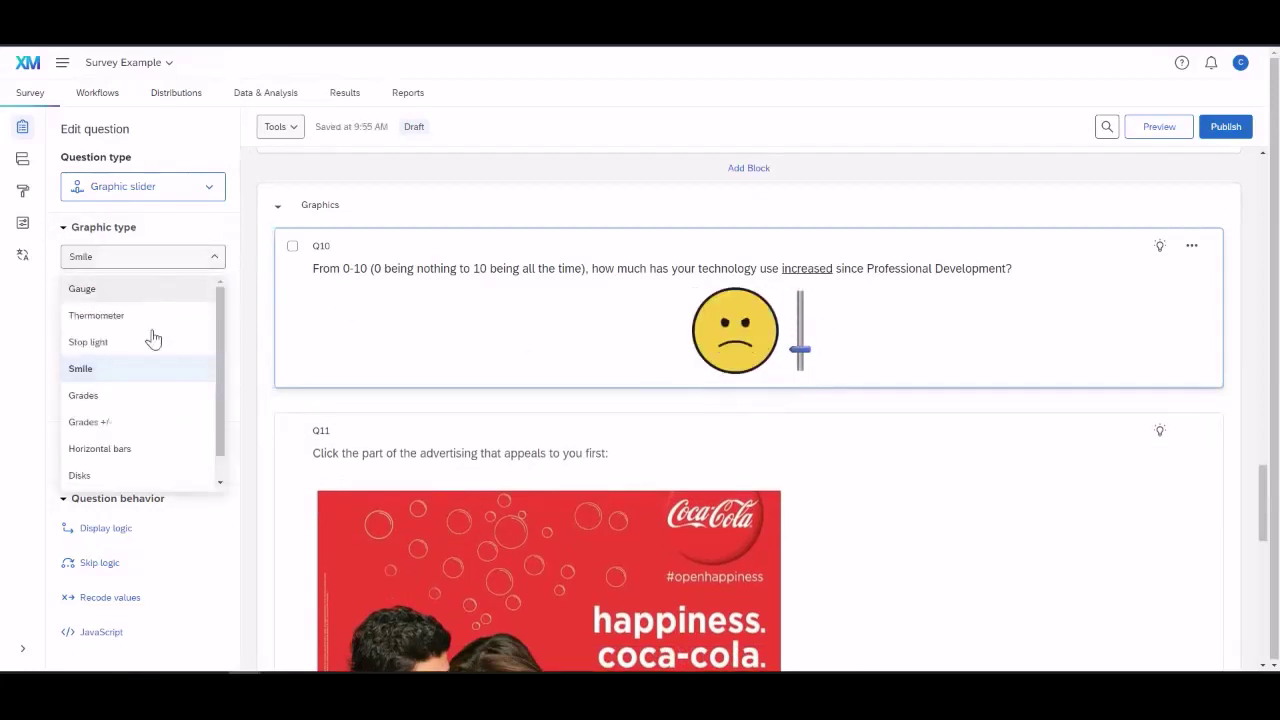
scroll(155, 380, "down", 1)
left_click(160, 391)
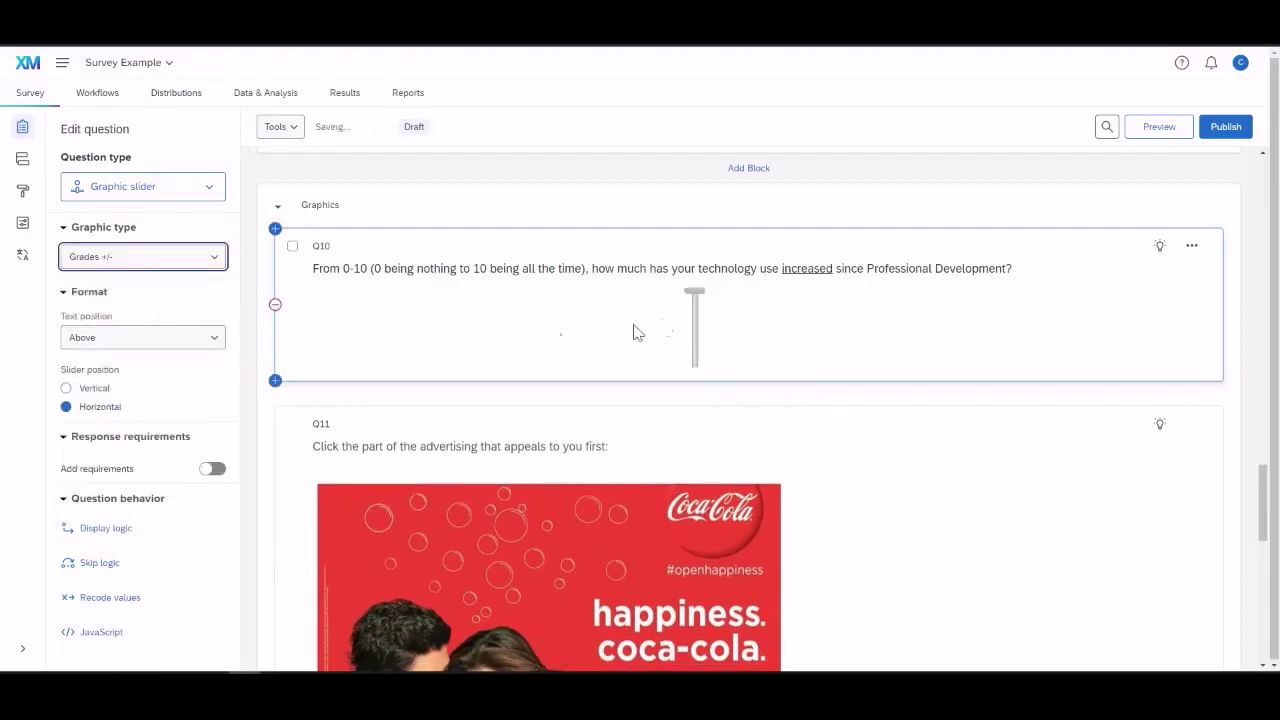
left_click(194, 263)
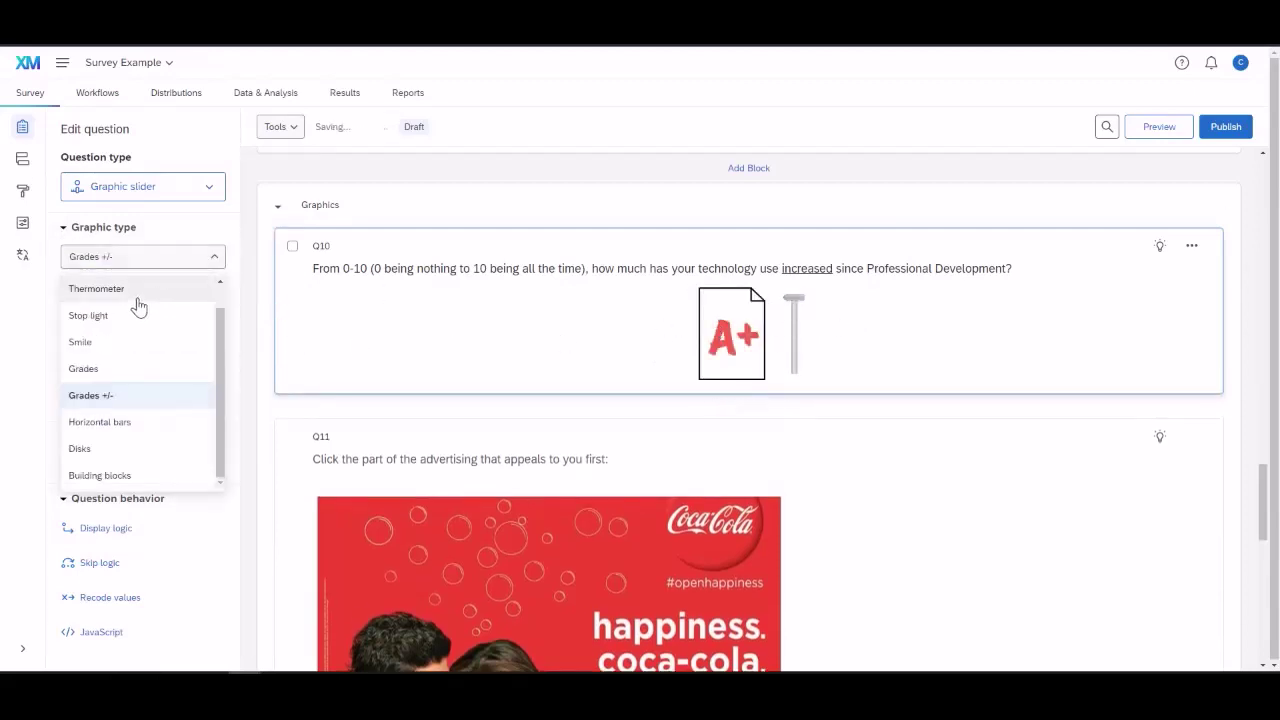
scroll(130, 312, "up", 1)
left_click(126, 290)
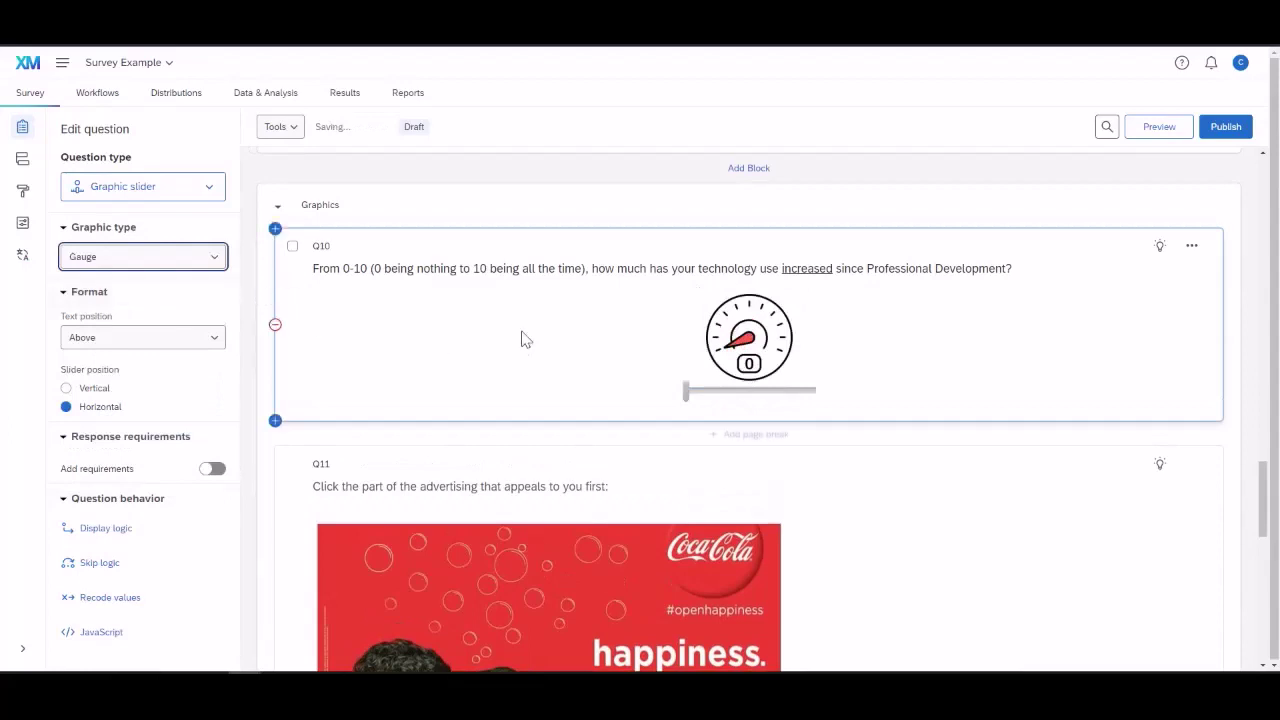
scroll(675, 376, "down", 1)
scroll(675, 376, "down", 1)
left_click(578, 240)
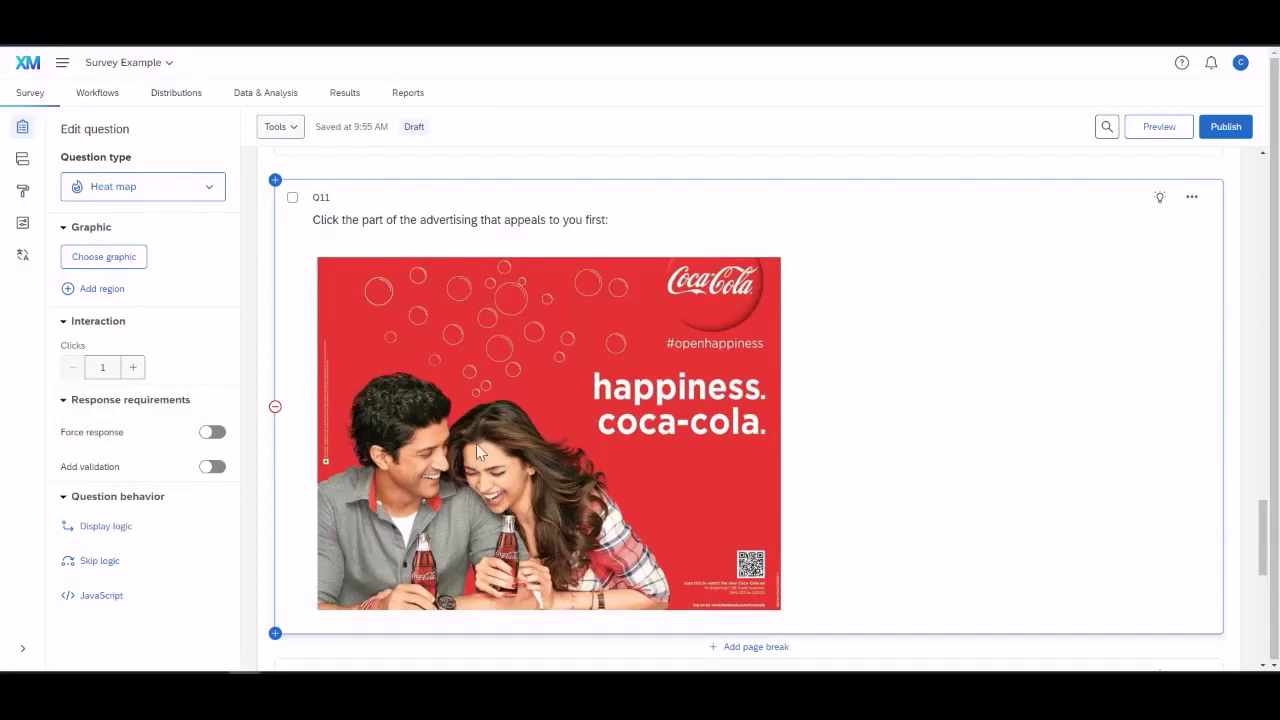
Preview Q11 and test heat-map clicks on the ad image's bottle and bubbles.
left_click(808, 470)
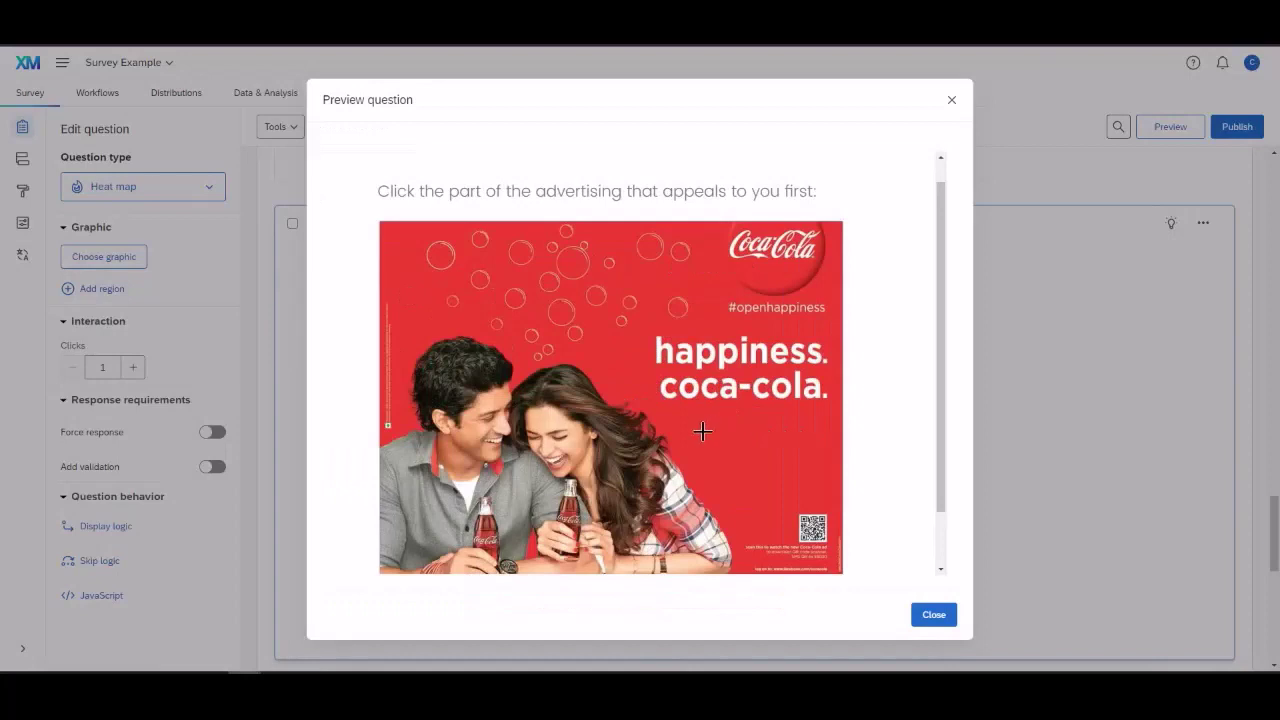
left_click(568, 517)
left_click(570, 515)
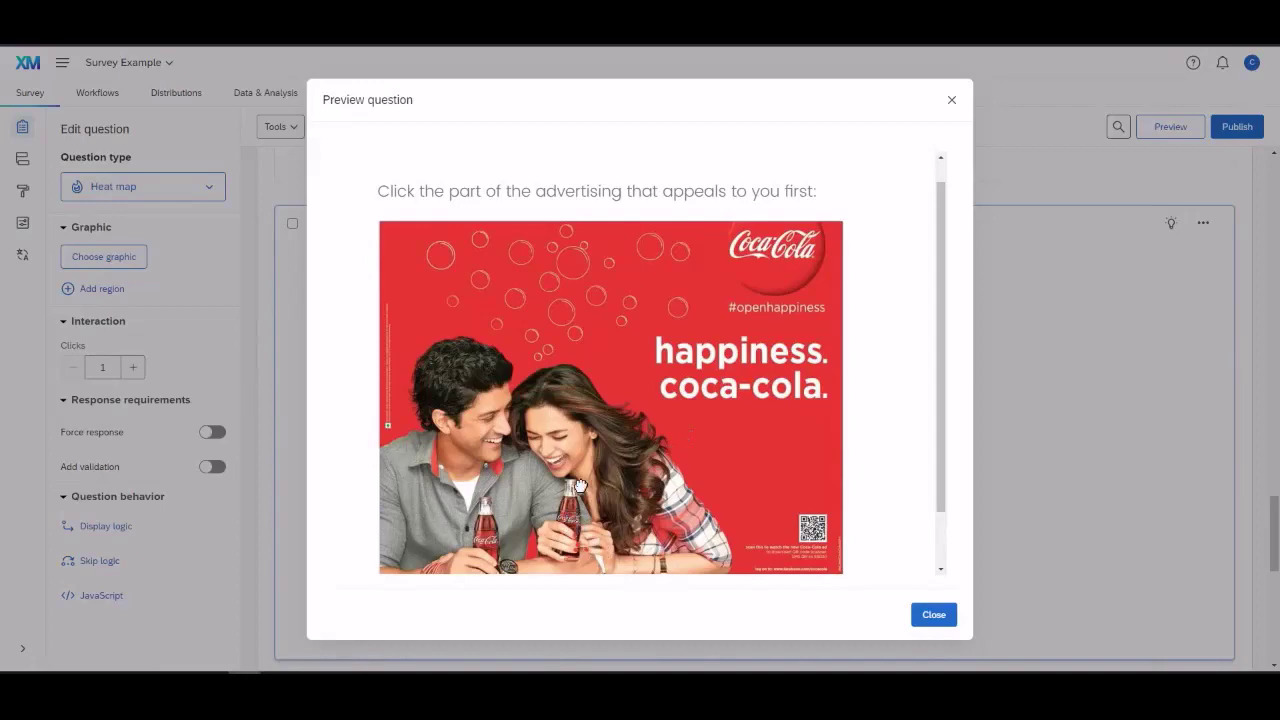
left_click(567, 255)
left_click(568, 256)
Close the preview and select the Q12 film hot spot question.
left_click(935, 617)
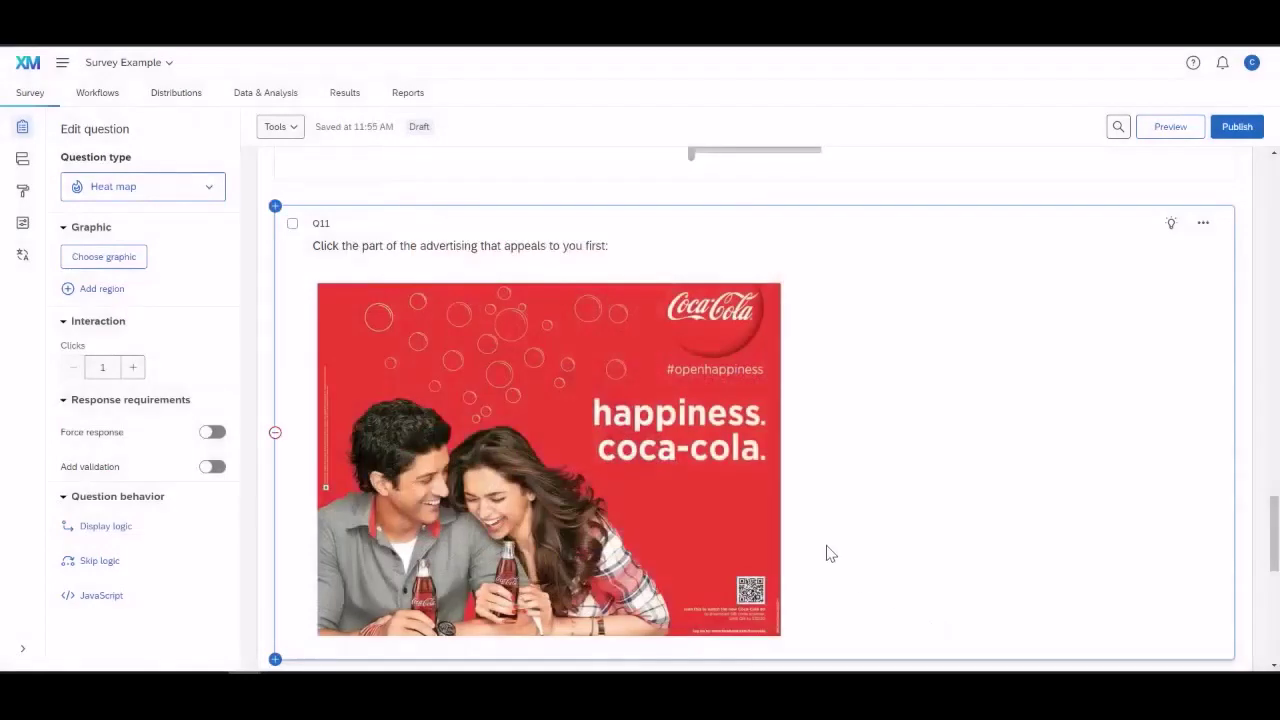
scroll(718, 283, "down", 2)
scroll(718, 278, "down", 3)
left_click(717, 280)
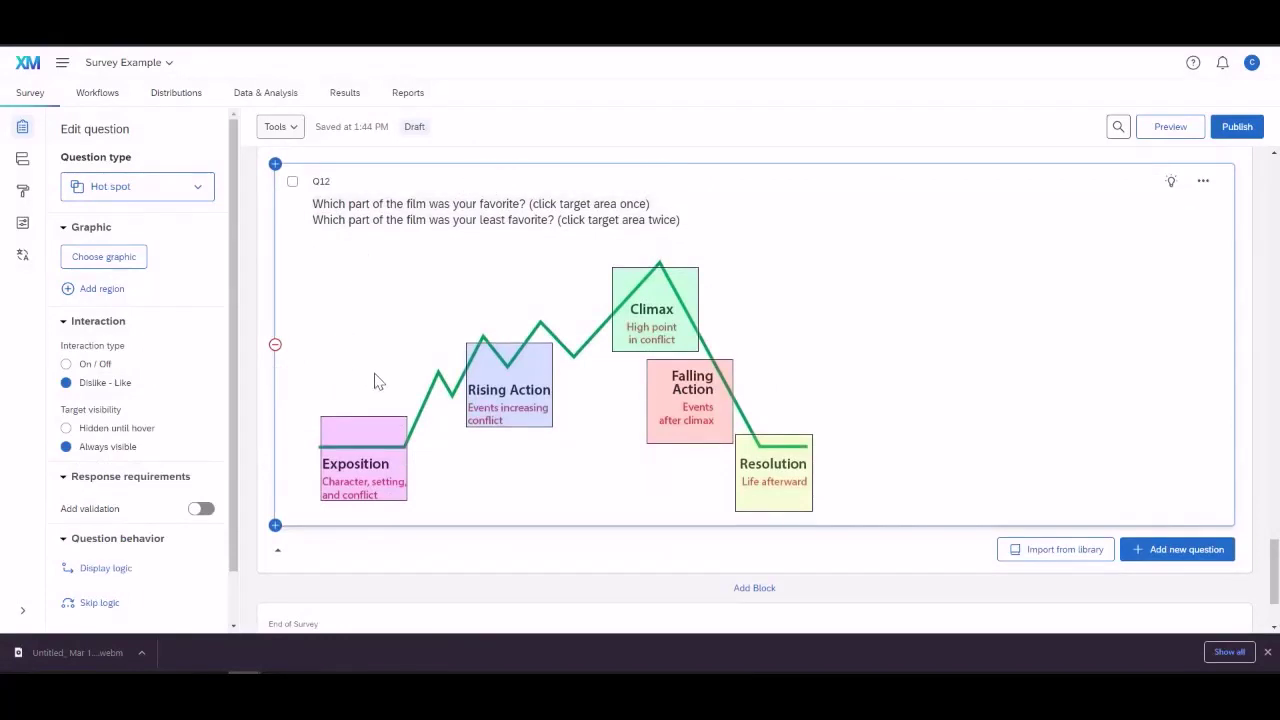
left_click(94, 290)
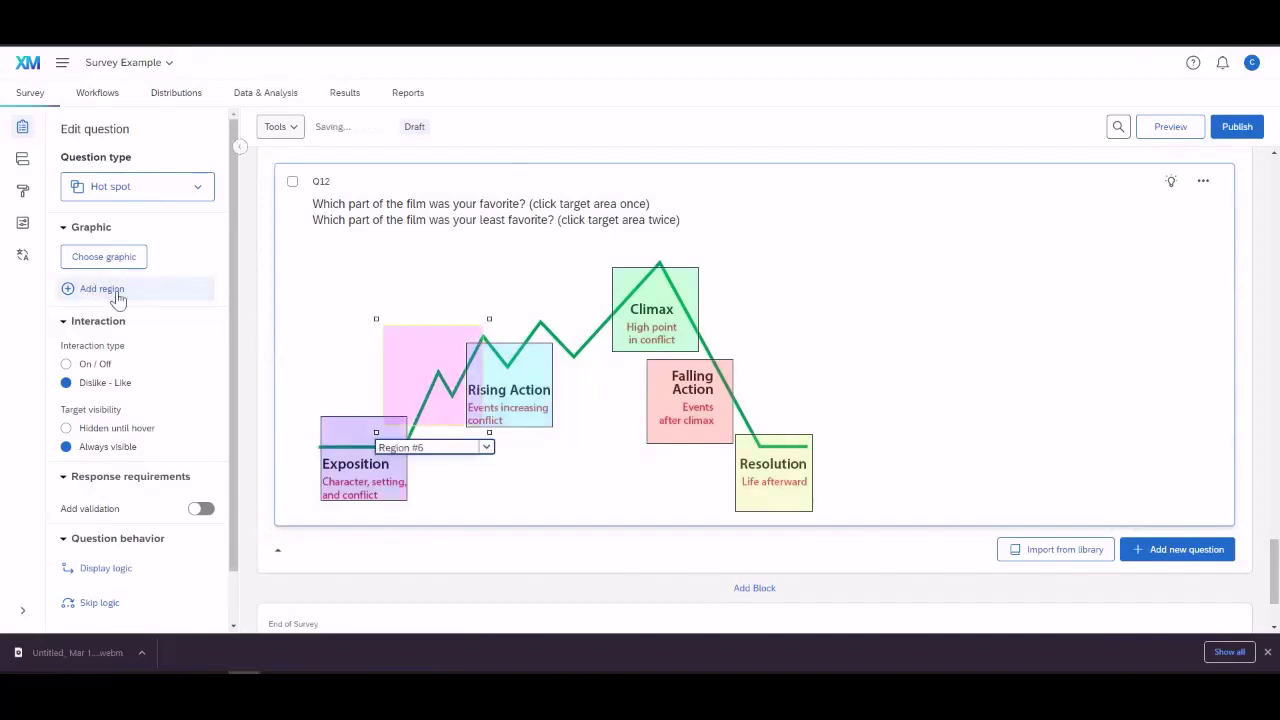
mouse_move(397, 360)
left_mouse_down()
mouse_move(368, 302)
mouse_move(340, 308)
mouse_move(356, 300)
left_mouse_up()
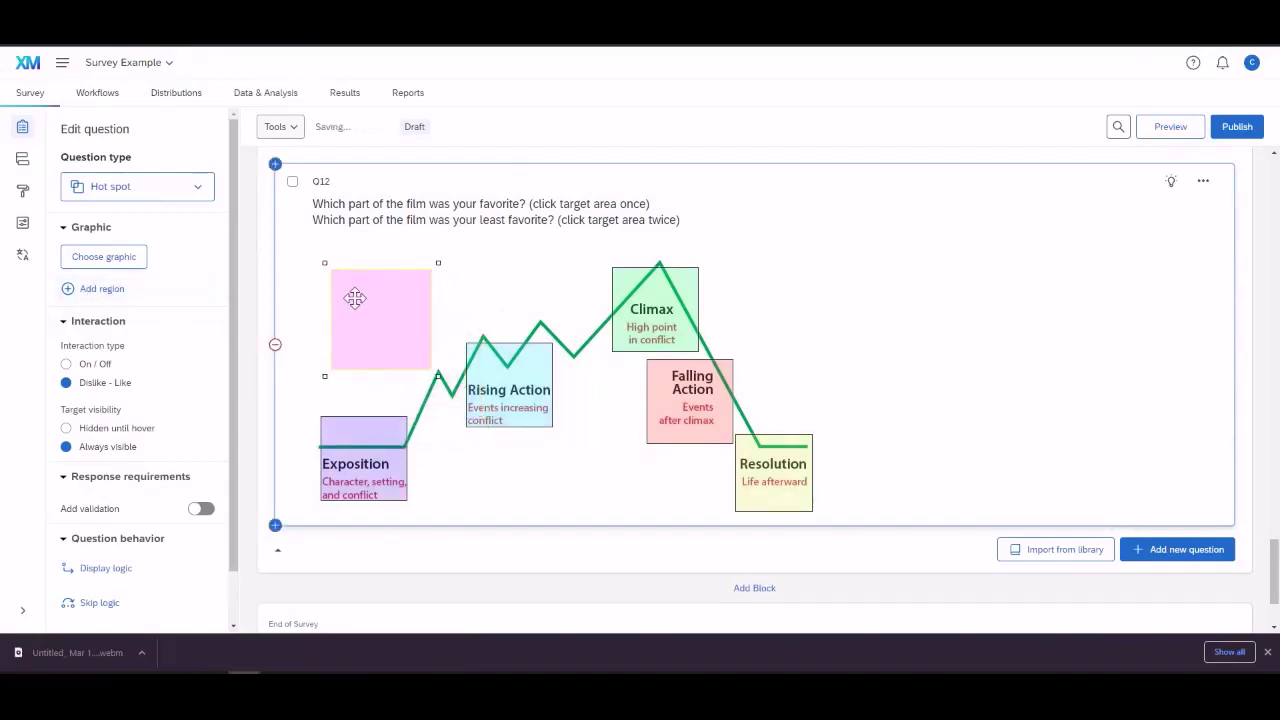
left_click(437, 391)
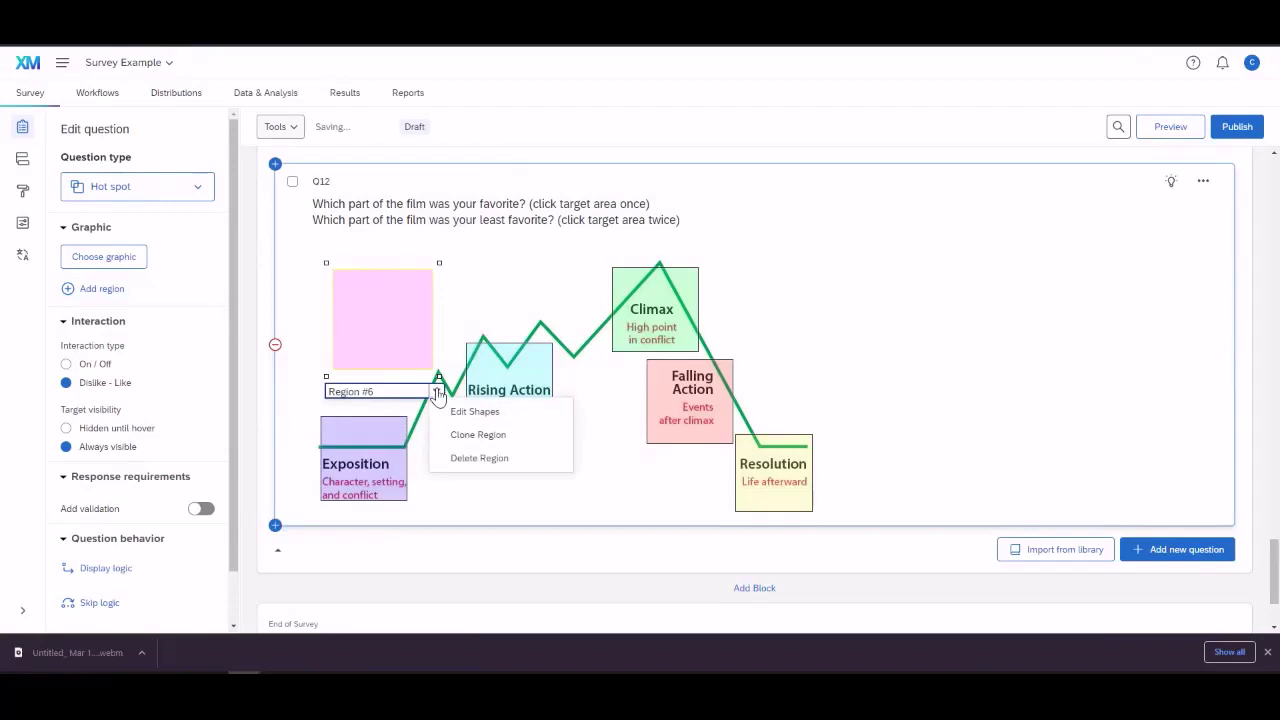
left_click(473, 458)
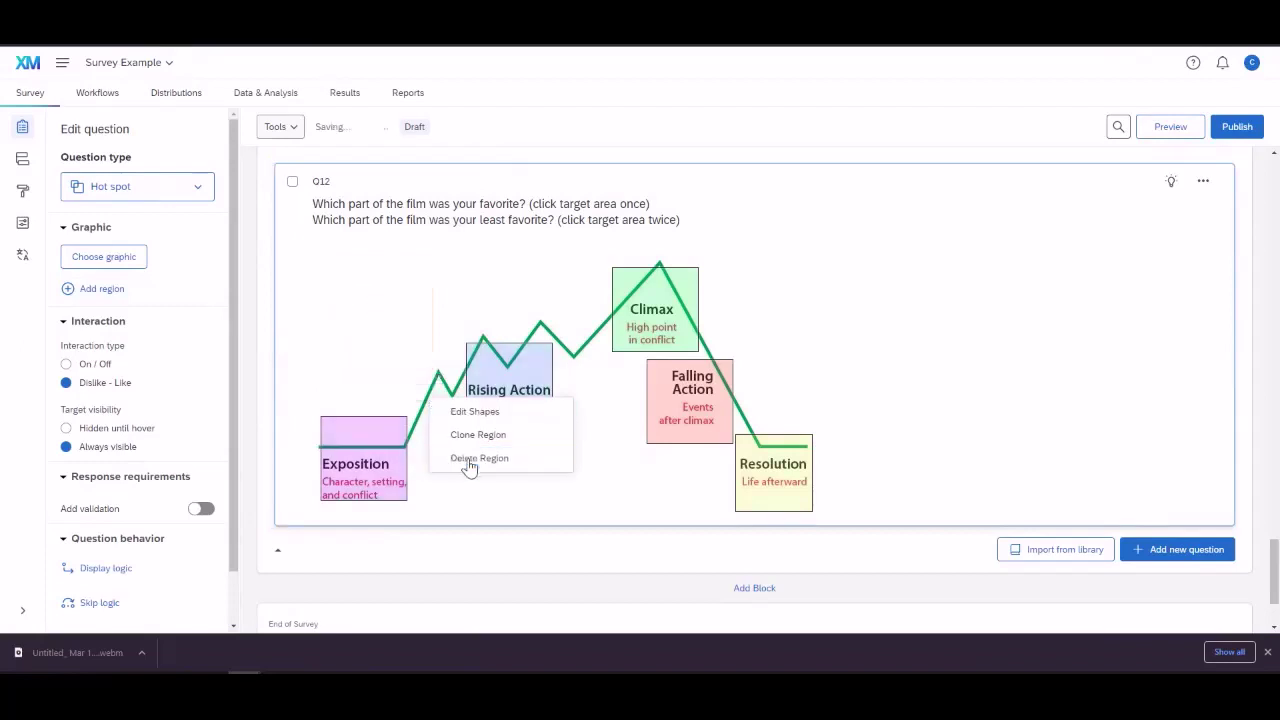